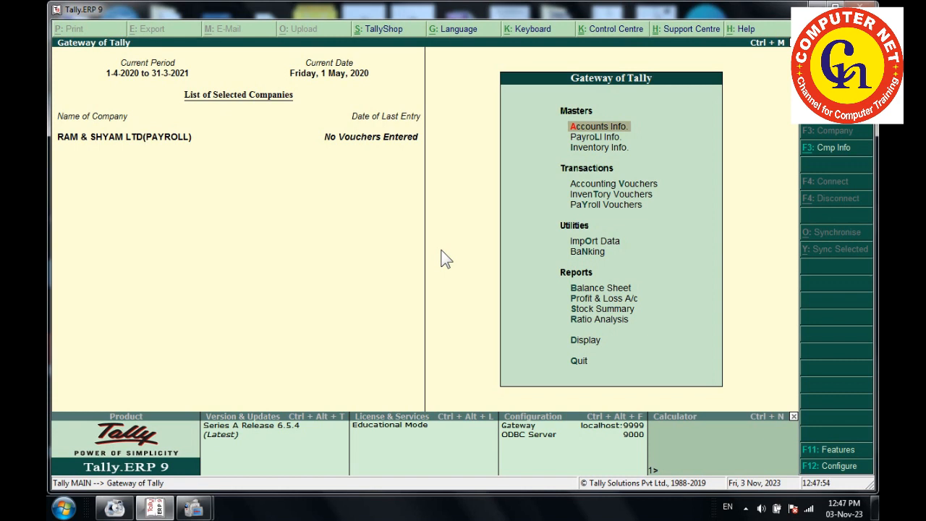
Step: Review the existing employees in the payroll masters, then return to the payroll options
key(Down)
key(Return)
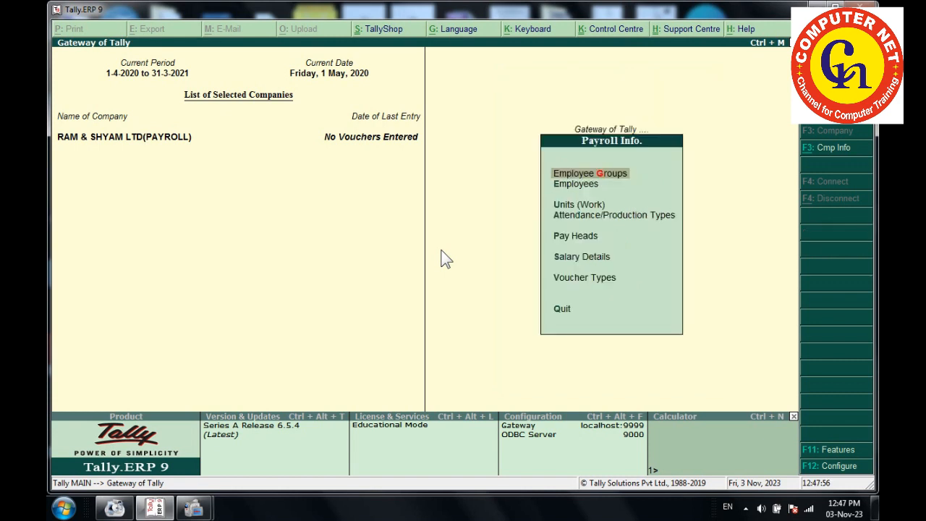
key(Down)
key(Return)
key(Down)
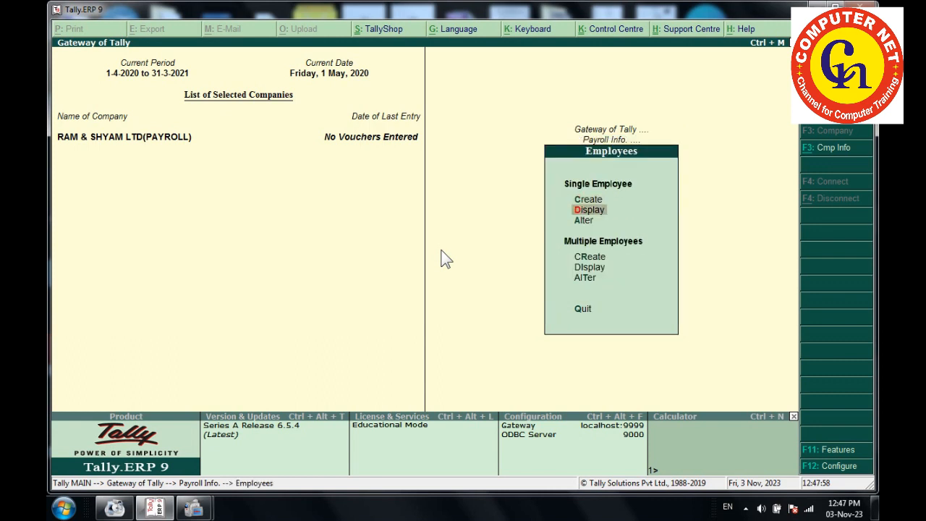
key(Return)
key(Escape)
key(Escape)
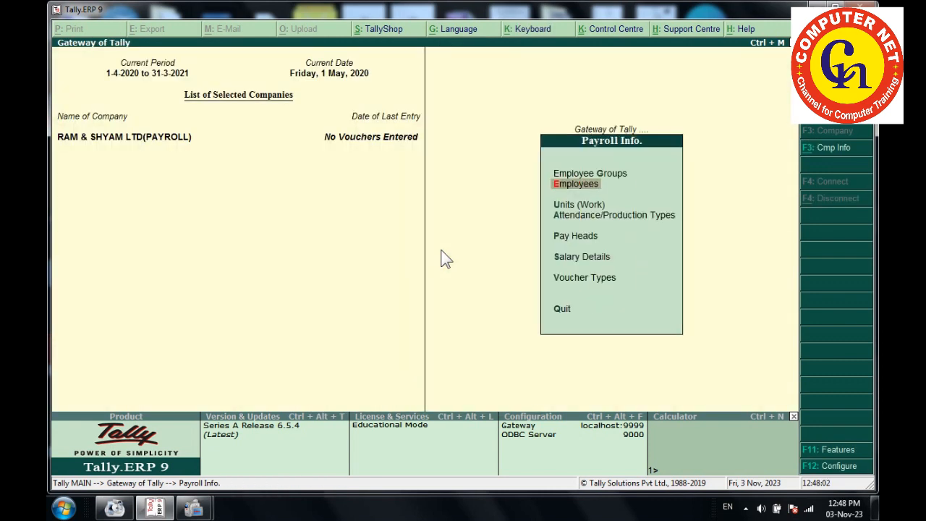
Step: Review the list of existing pay heads in the payroll masters
key(Down)
key(Down)
key(Down)
key(Return)
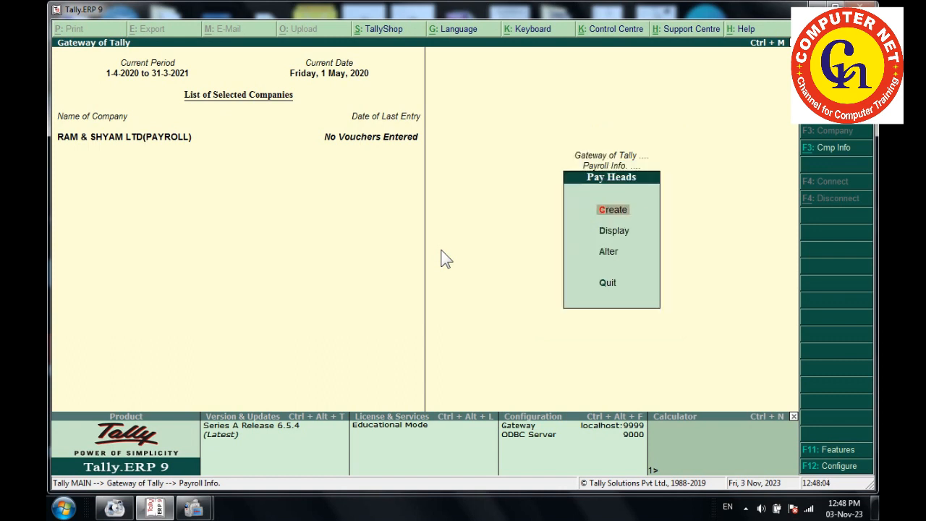
key(Down)
key(Return)
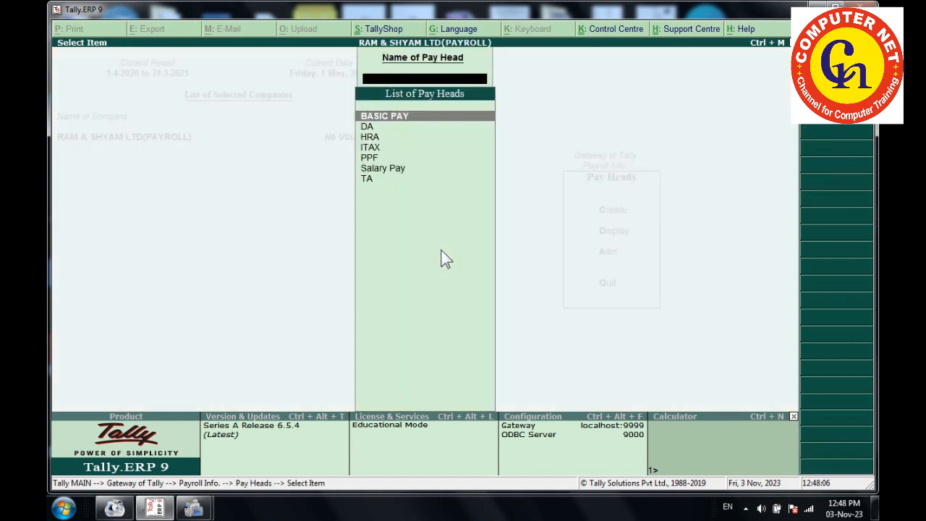
key(Escape)
key(Escape)
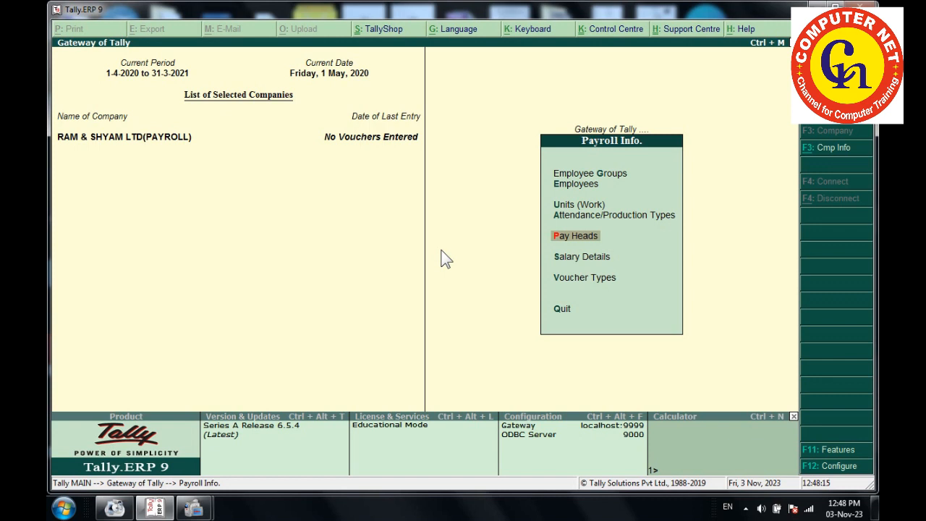
Step: Look through the attendance/production types and display the details of the Absent type
key(Up)
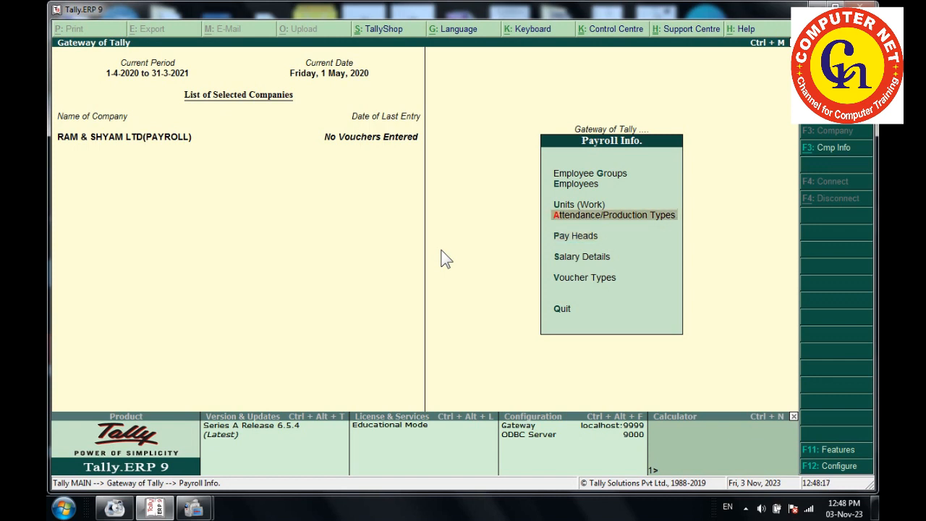
key(Return)
key(Down)
key(Return)
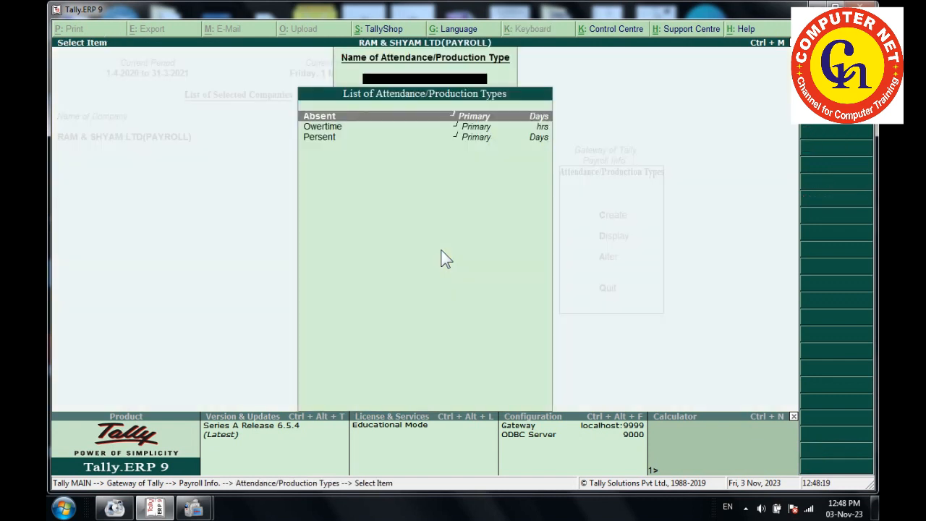
key(Down)
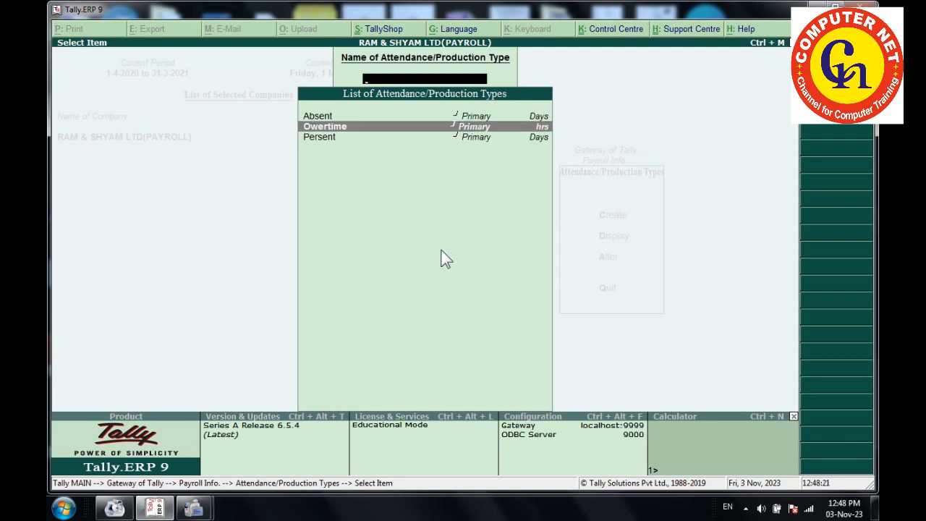
key(Down)
key(Up)
key(Up)
key(Return)
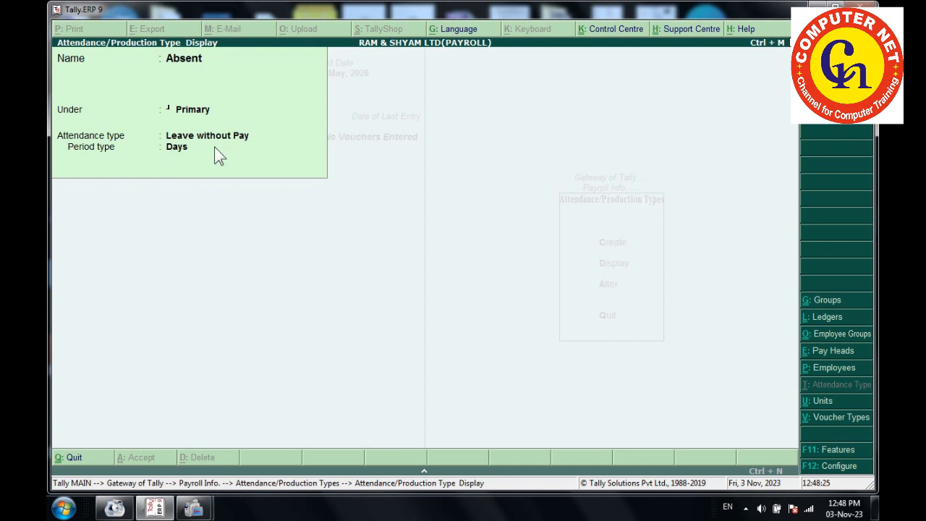
Step: Display the details of the Owertime and Persent attendance types, then close the list
key(Escape)
key(Down)
key(Return)
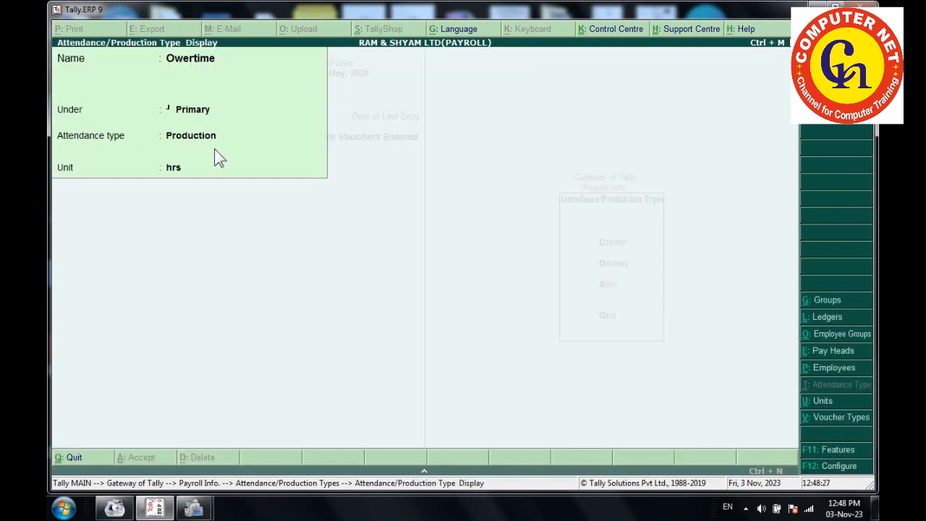
key(Escape)
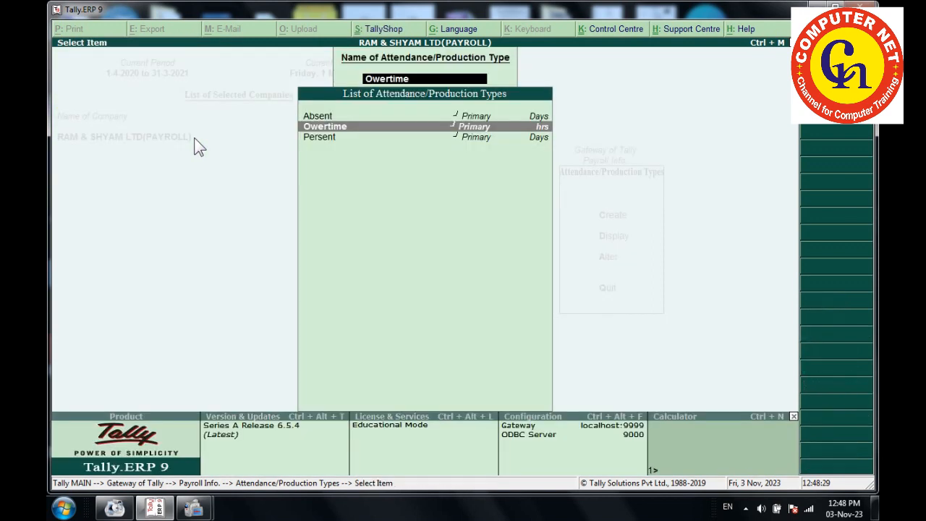
key(Down)
key(Return)
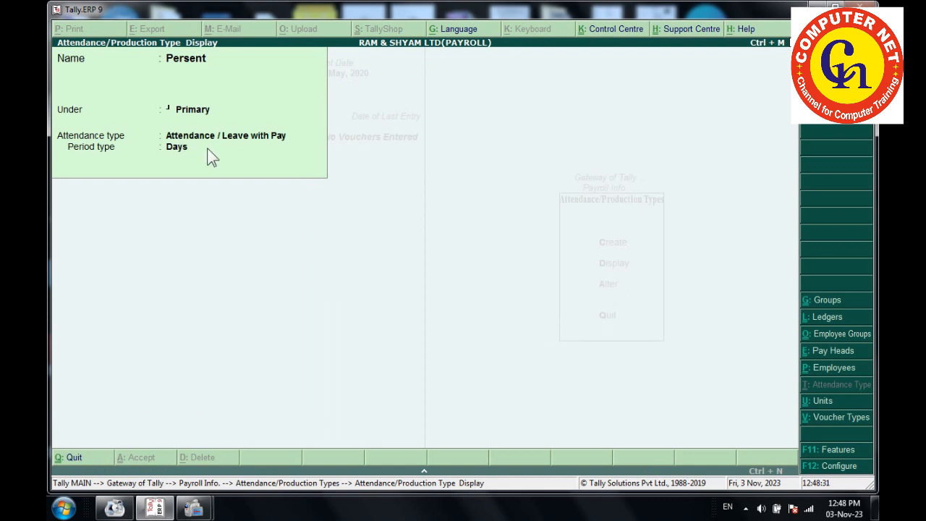
key(Escape)
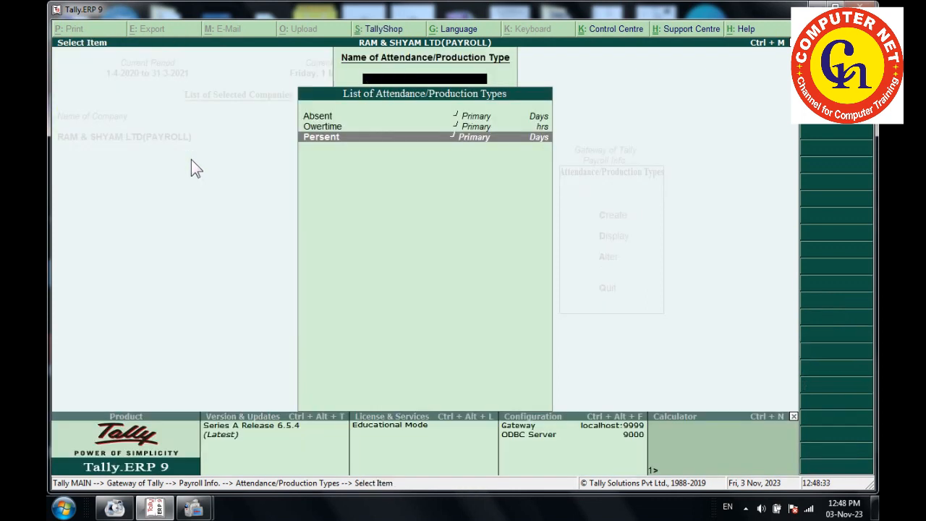
key(Escape)
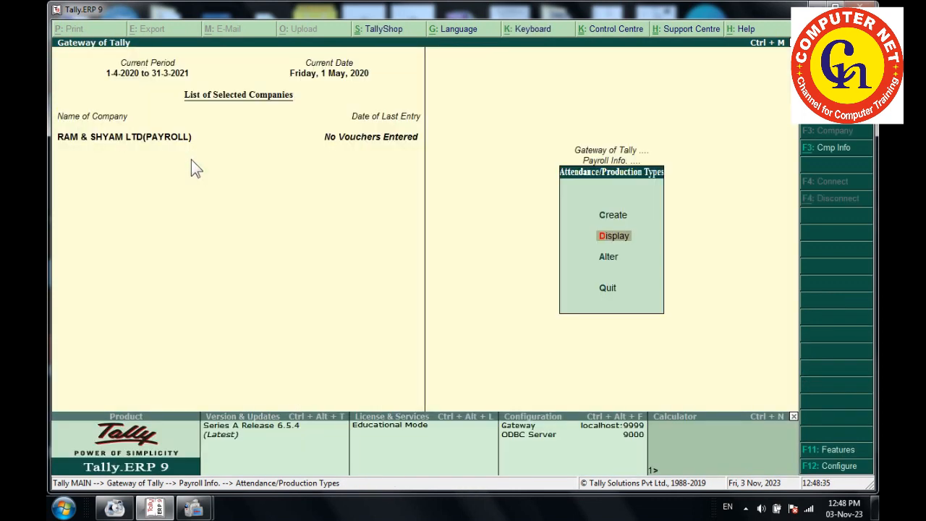
Step: Start creating a new pay head and name it Leave Exp
key(Escape)
key(Down)
key(Return)
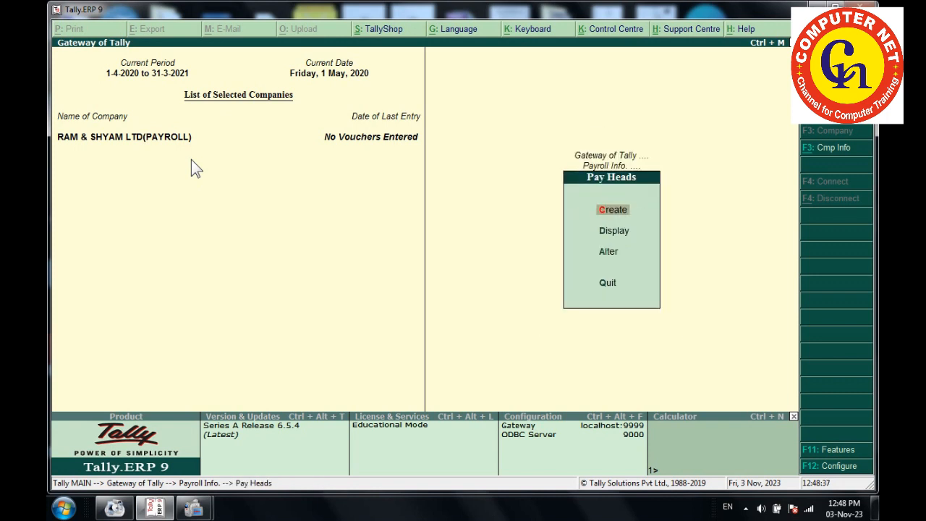
key(Return)
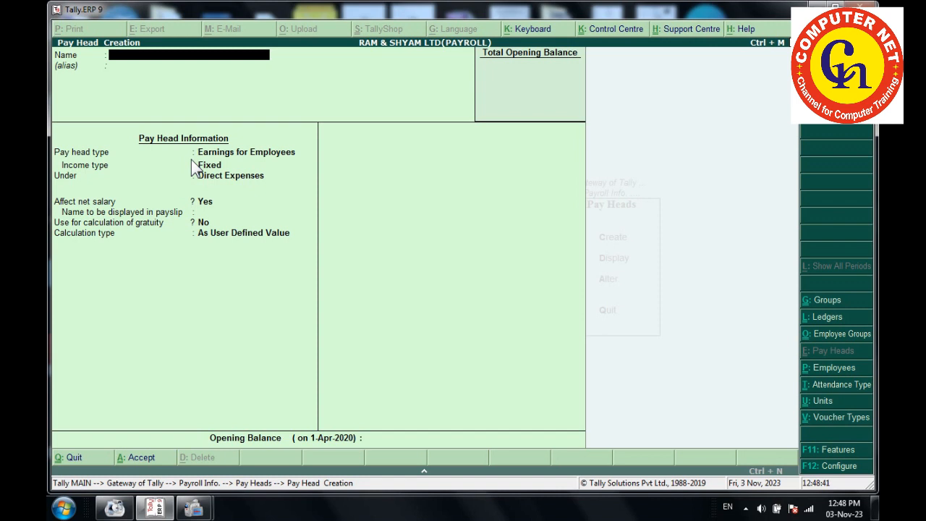
text(Leave)
text(Exp)
key(Return)
key(Return)
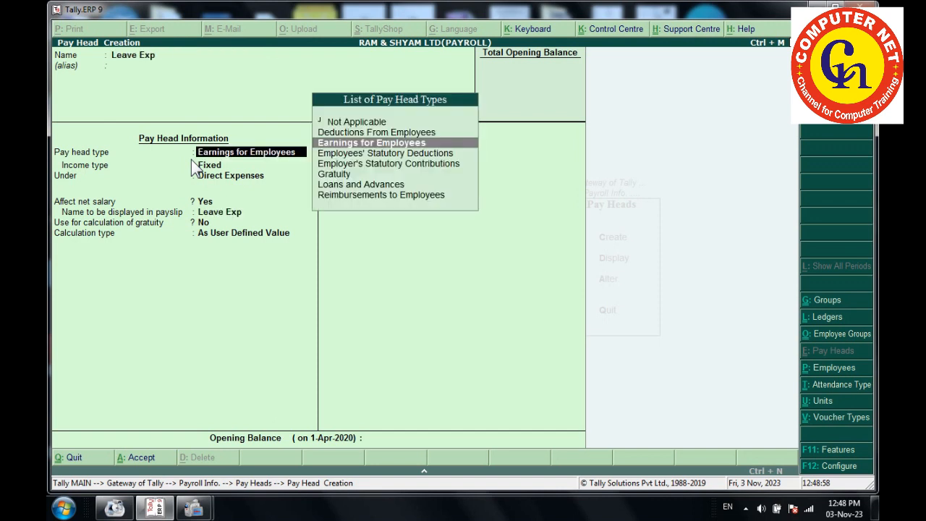
Step: Set the Leave Exp pay head type to Deductions From Employees under Direct Expenses, affecting net salary
key(Up)
key(Return)
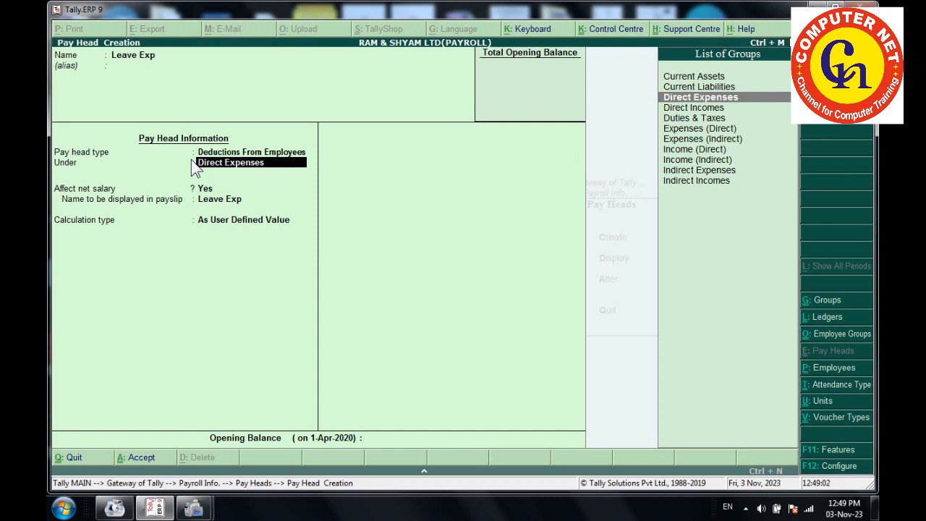
key(Return)
key(Return)
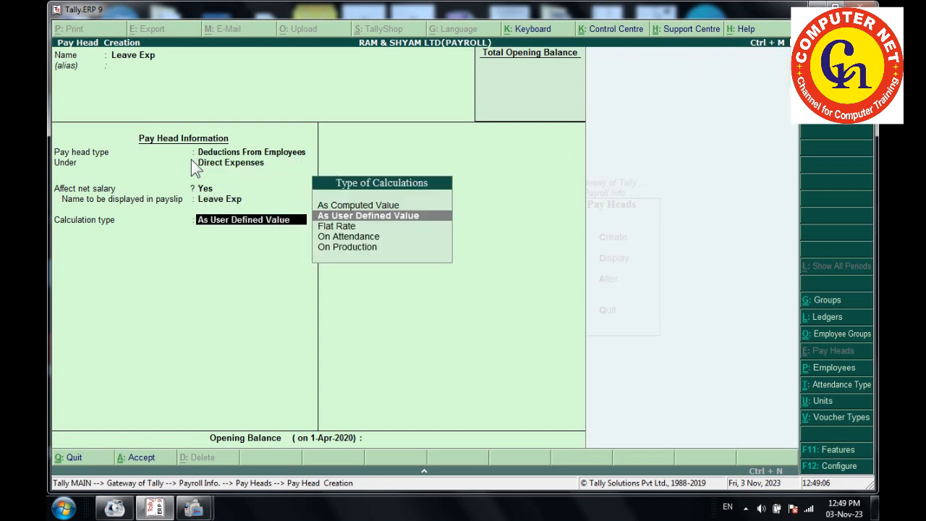
Step: Calculate Leave Exp On Attendance with Absent as leave without pay, in Days without rounding, and save the pay head
key(Down)
key(Down)
key(Down)
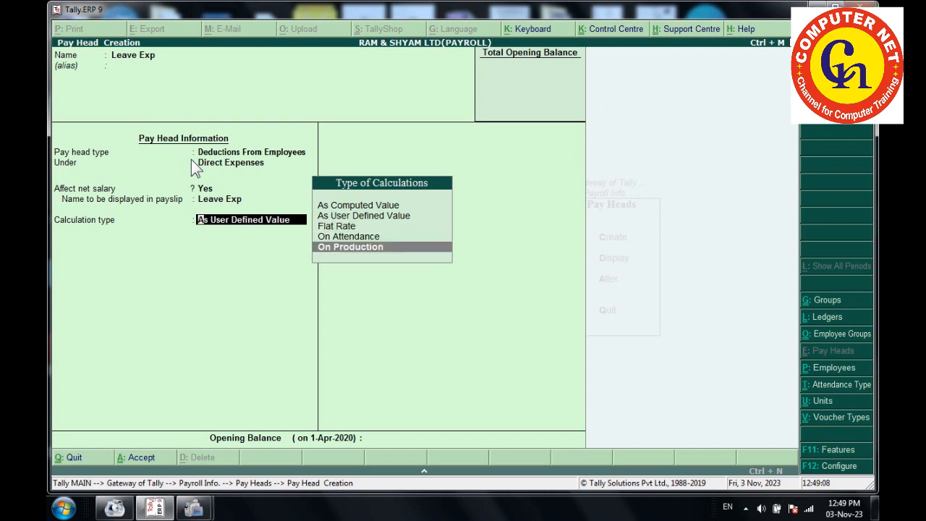
key(Up)
key(Return)
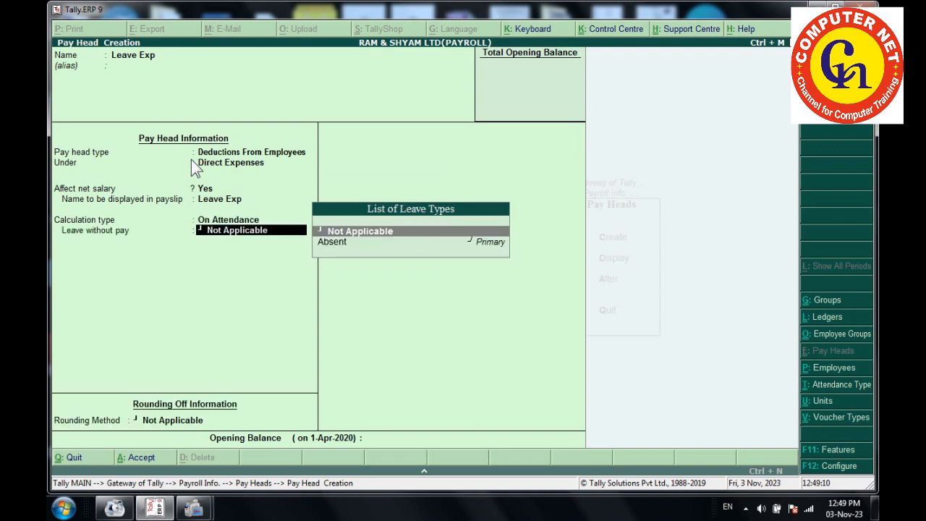
key(Down)
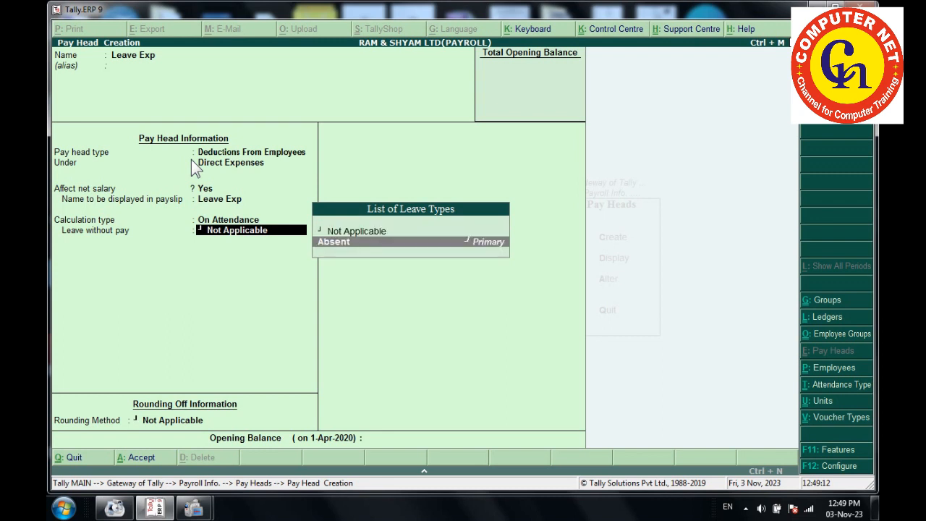
key(Return)
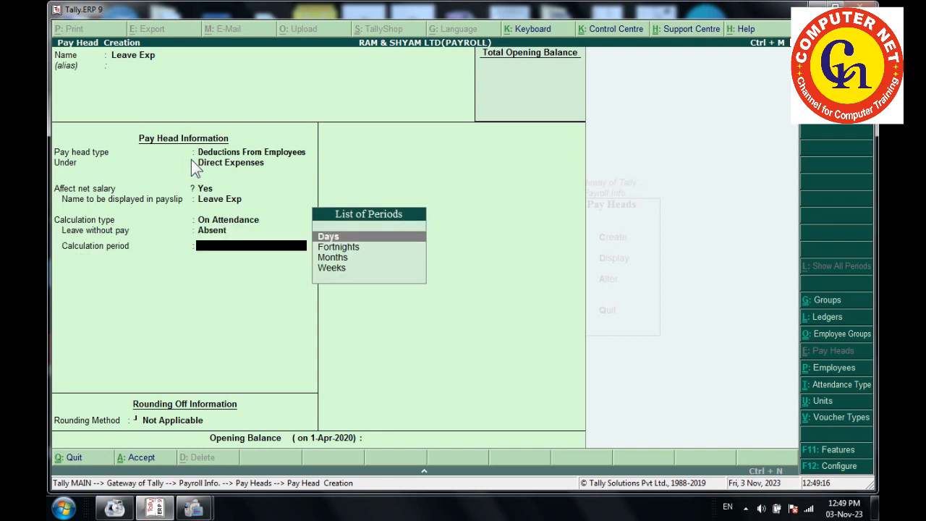
key(Return)
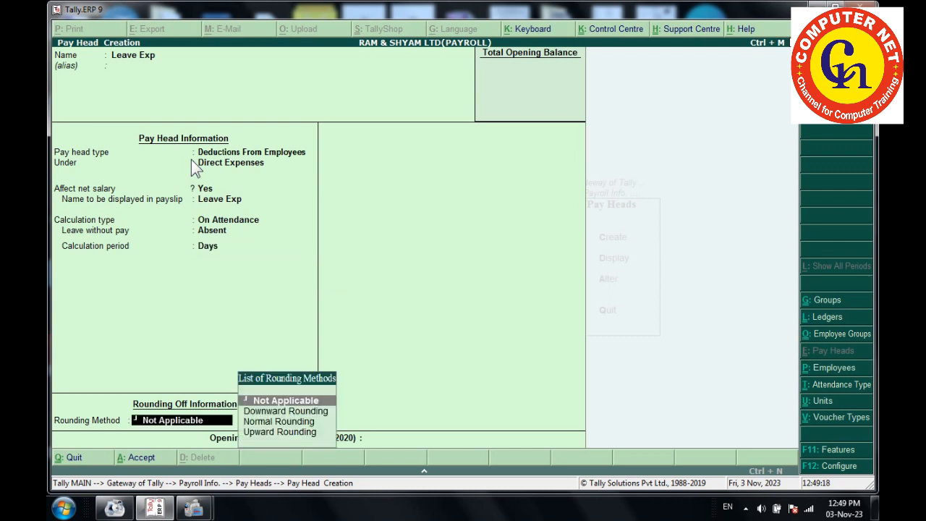
key(Return)
key(Return)
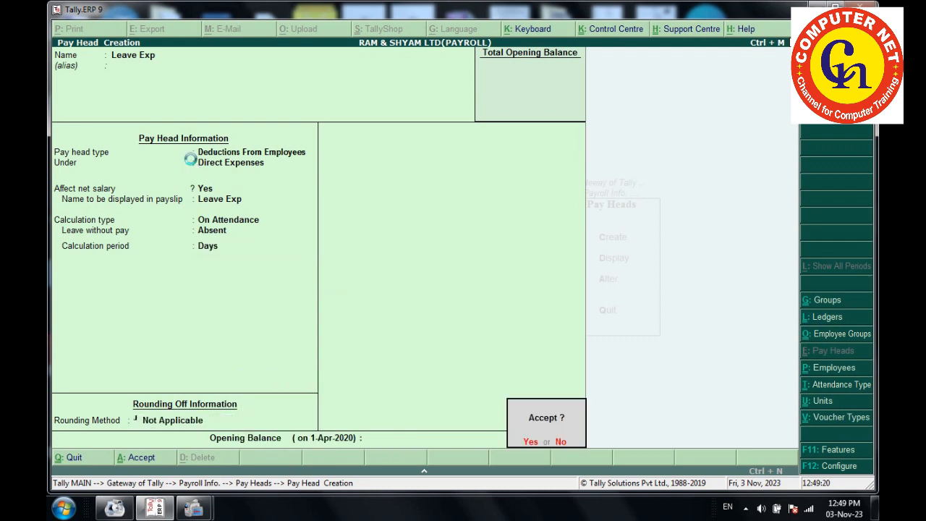
key(Return)
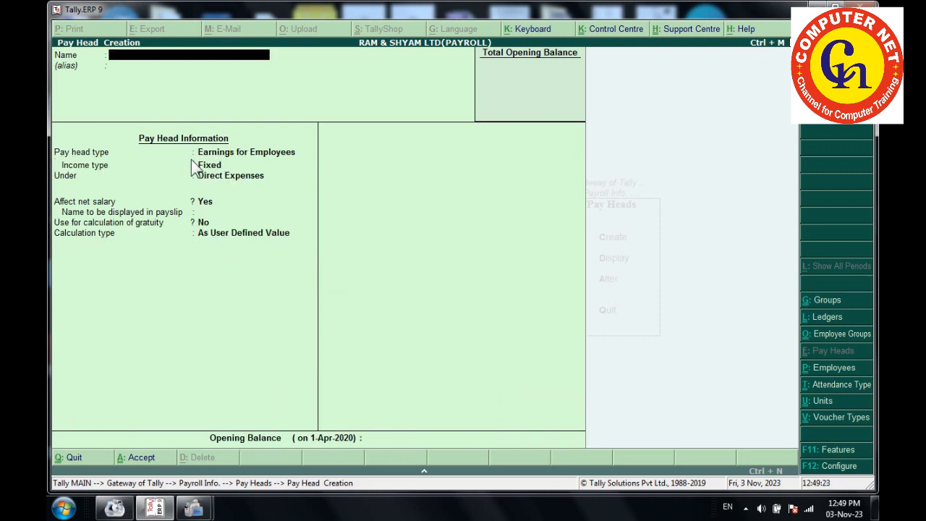
Step: Start a pay head named Extra Income as fixed Earnings for Employees under Direct Expenses, affecting net salary and not used for gratuity
text(Extra income)
key(Return)
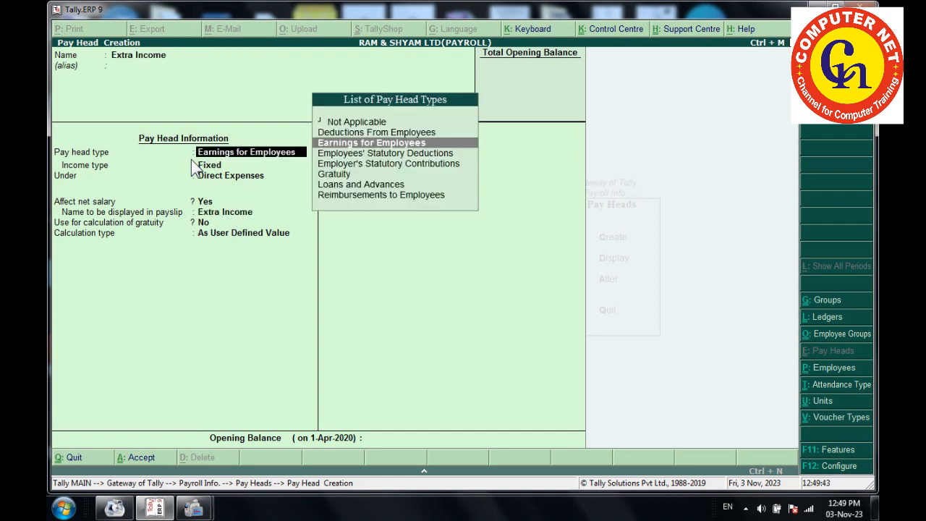
key(Return)
key(Return)
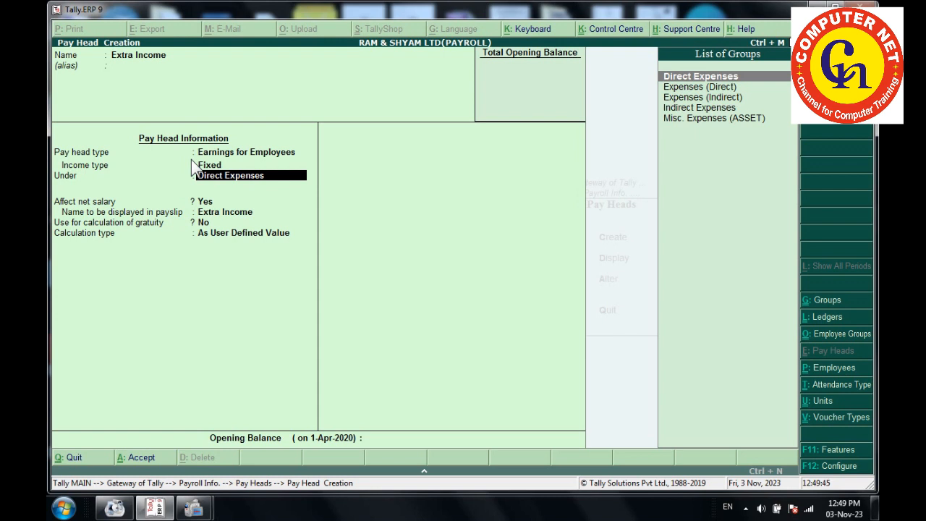
key(Return)
key(Return)
key(Return)
key(Return)
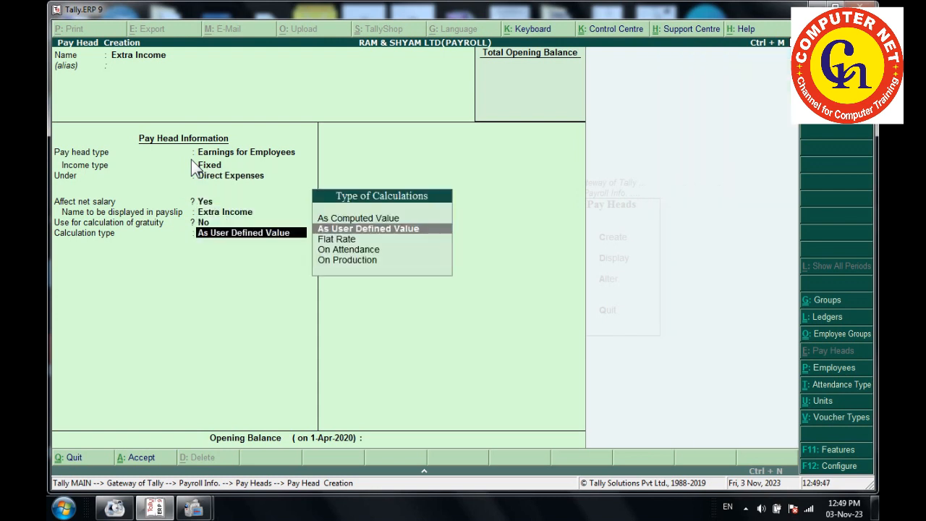
Step: Calculate Extra Income On Production with the Owertime production type and no rounding, and save the pay head
key(Down)
key(Down)
key(Down)
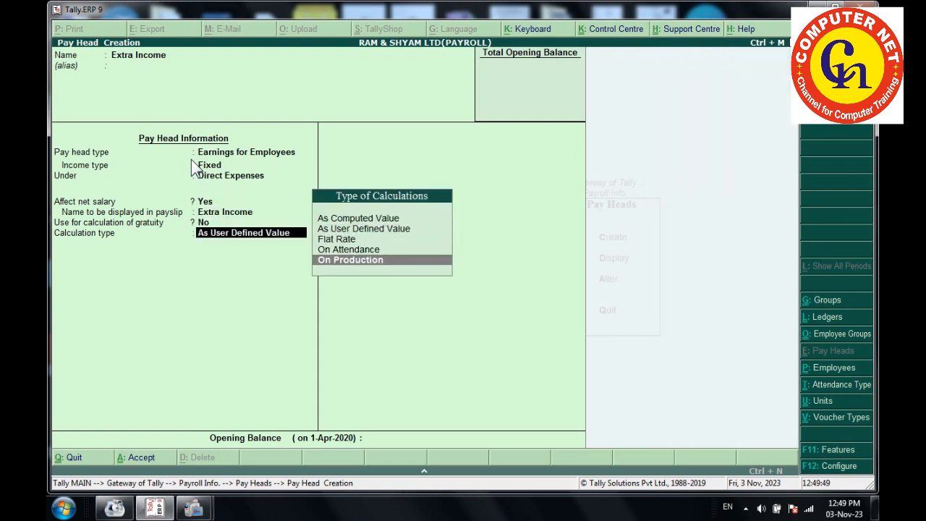
key(Return)
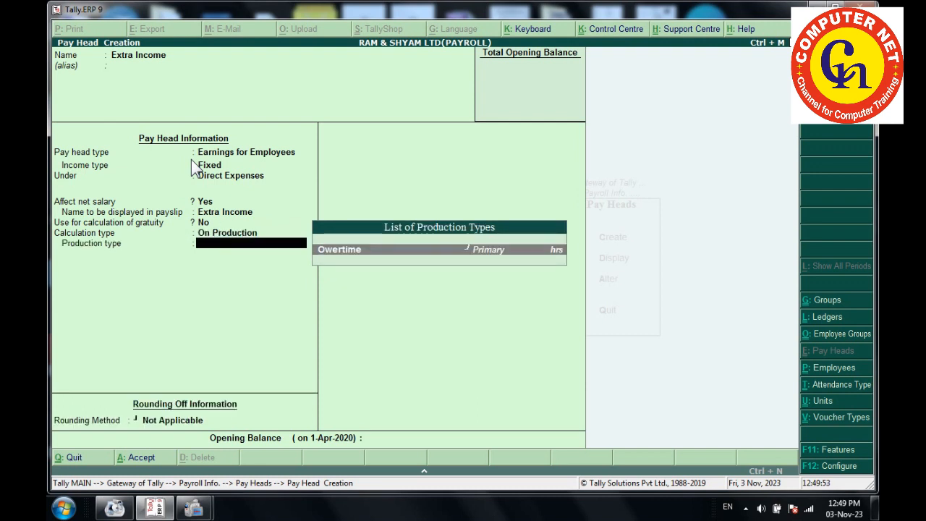
key(Return)
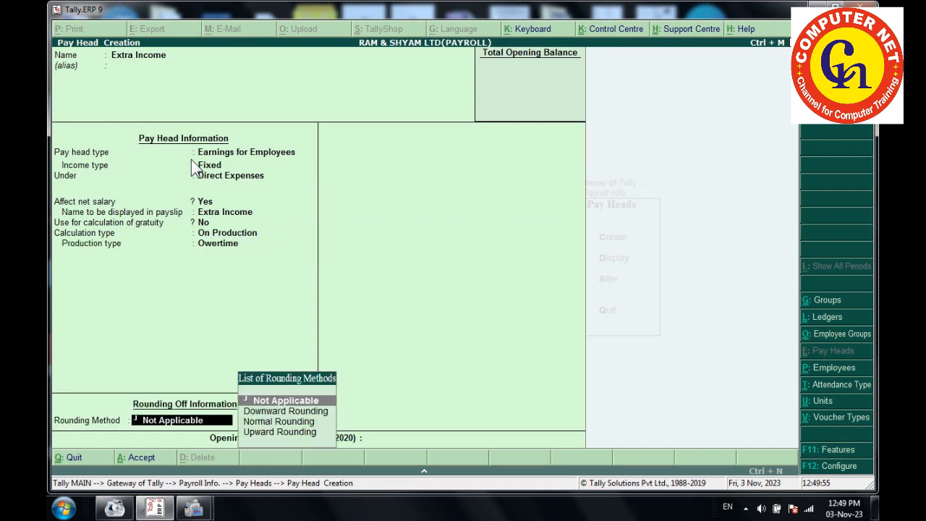
key(Return)
key(Return)
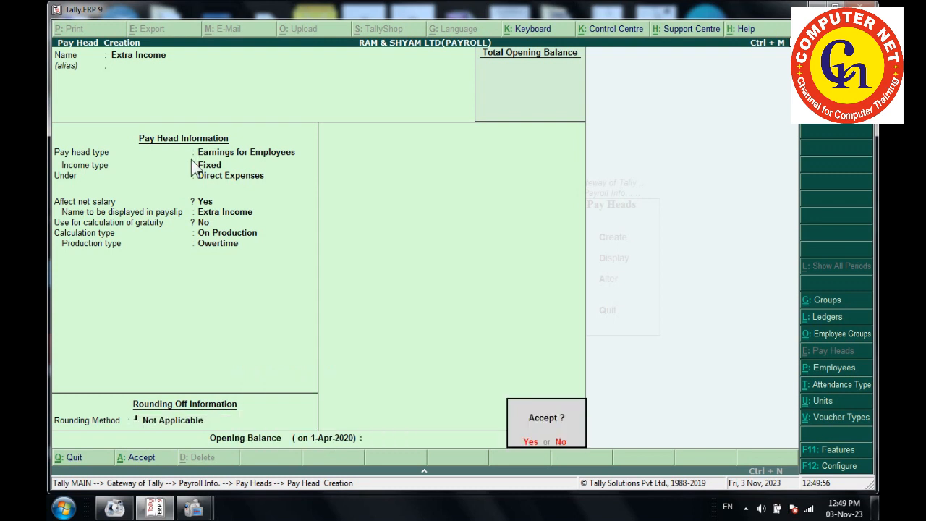
key(Return)
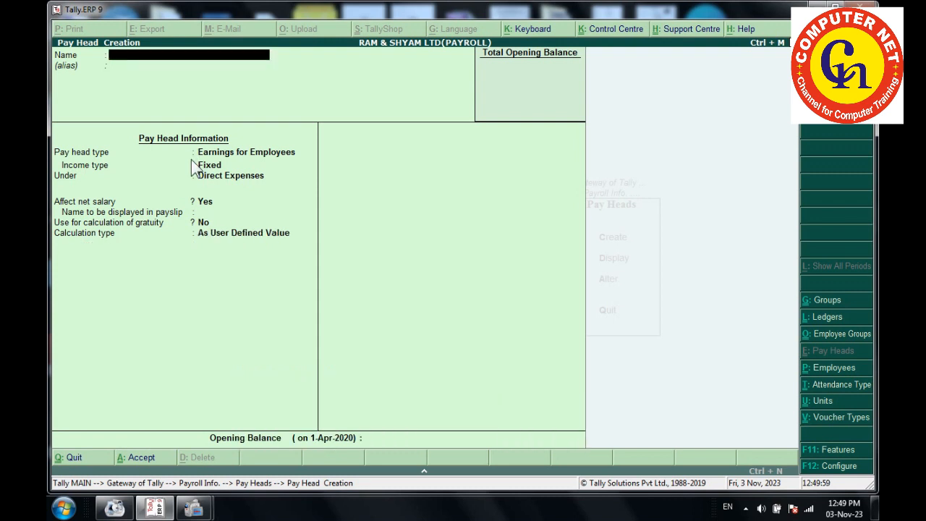
Step: Leave pay head creation and open the salary details definition for the Marketing Dept employee
key(Escape)
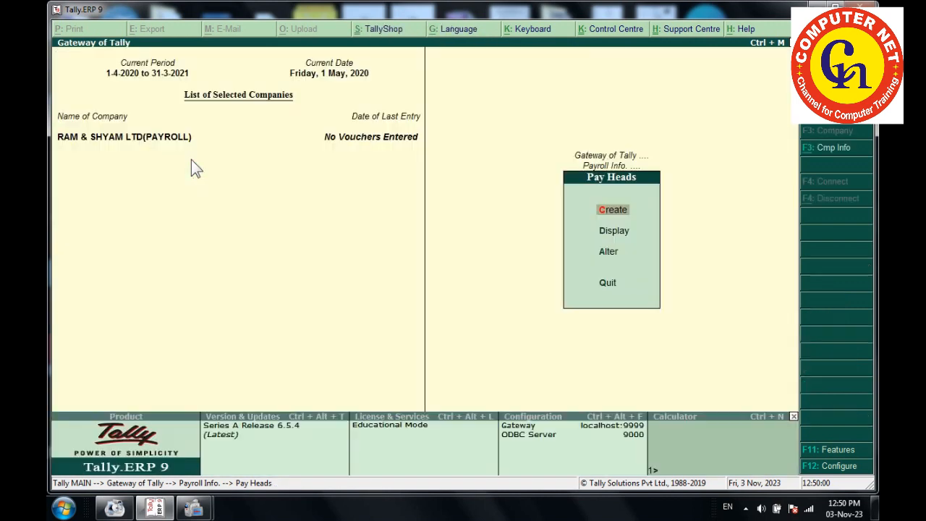
key(Escape)
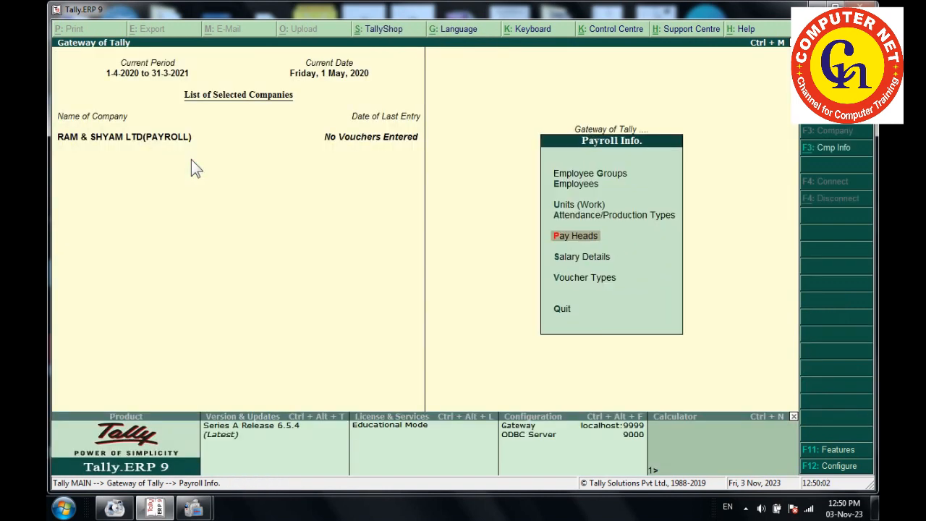
key(Down)
key(Return)
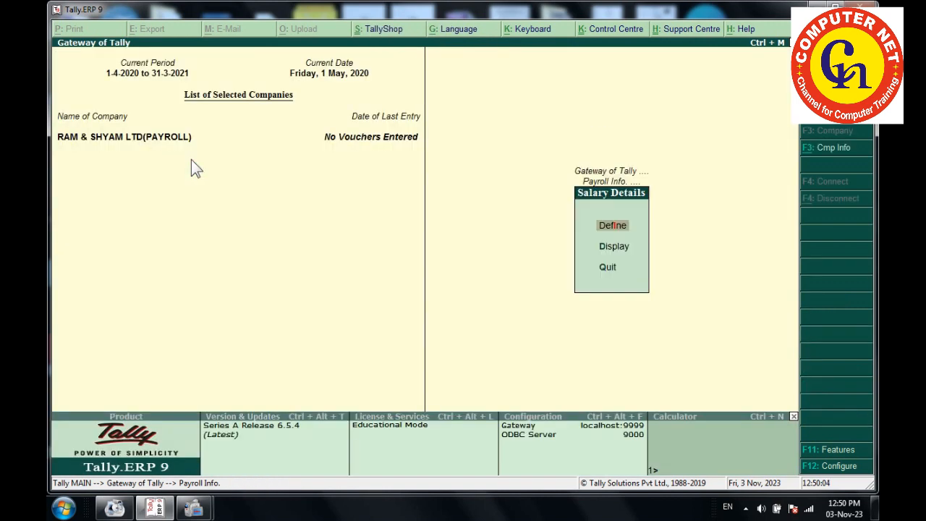
key(Return)
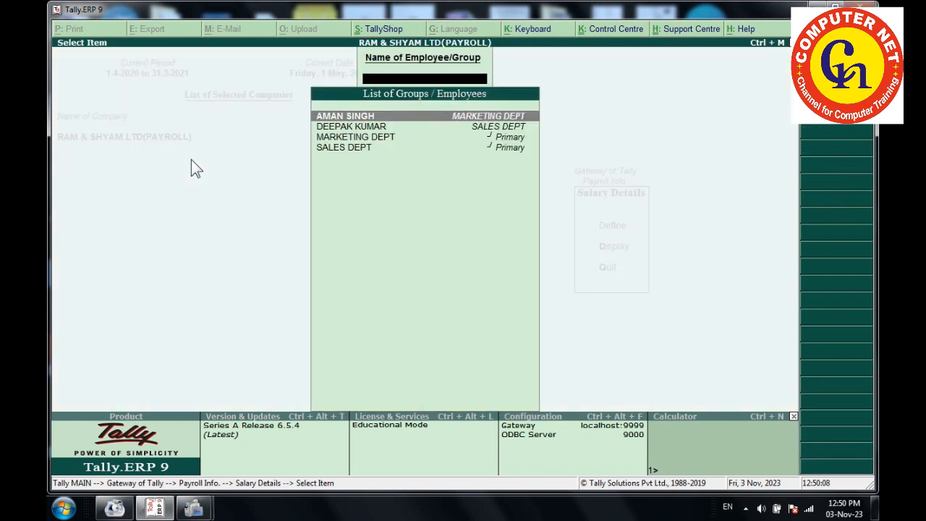
key(Return)
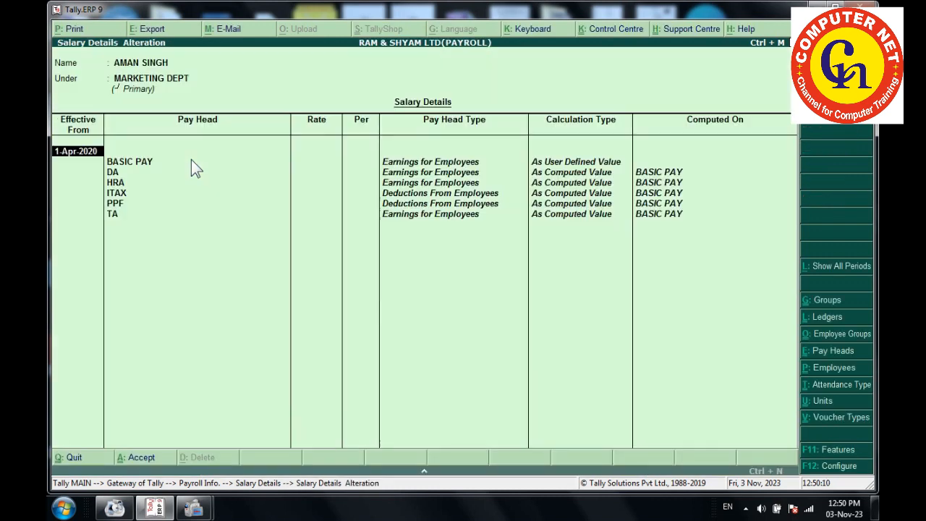
Step: Add Extra Income at a rate of 300 per hour to the Marketing Dept employee's salary details
key(Return)
key(Down)
key(Down)
key(Down)
key(Down)
key(Down)
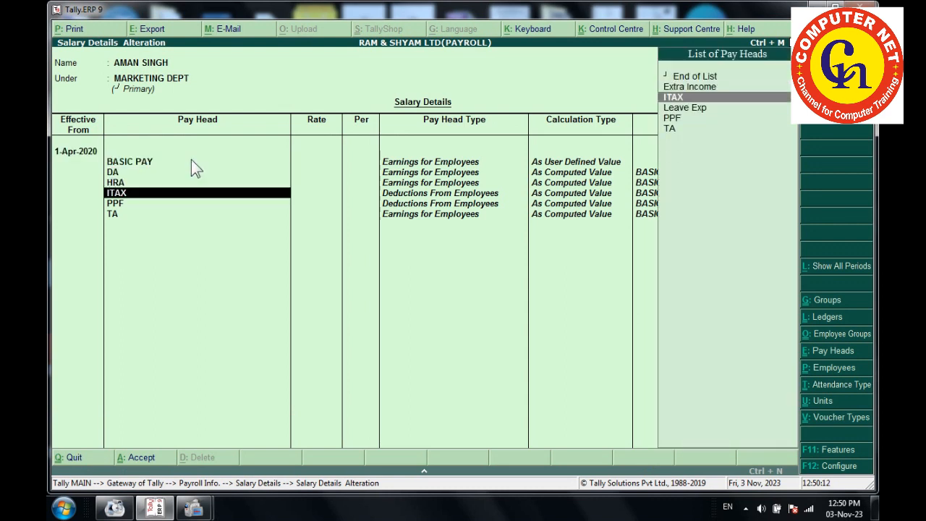
key(Down)
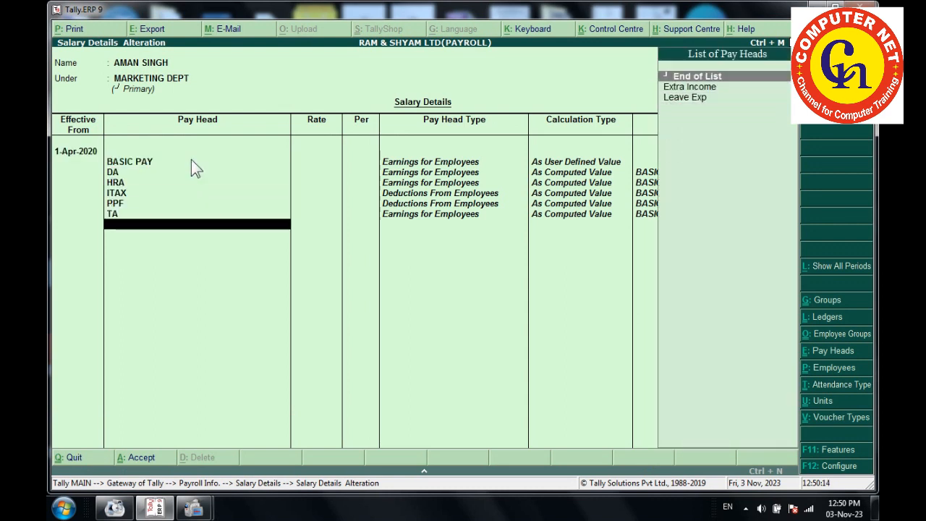
key(Down)
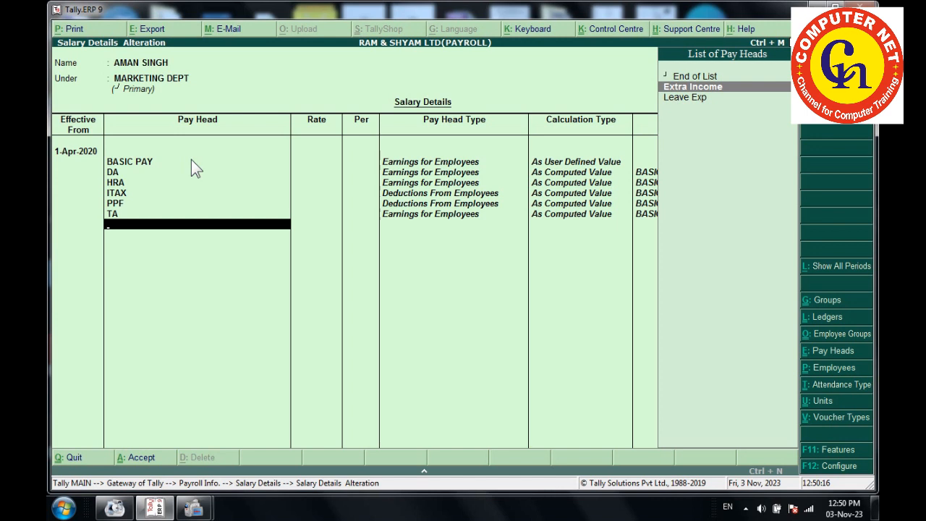
key(Return)
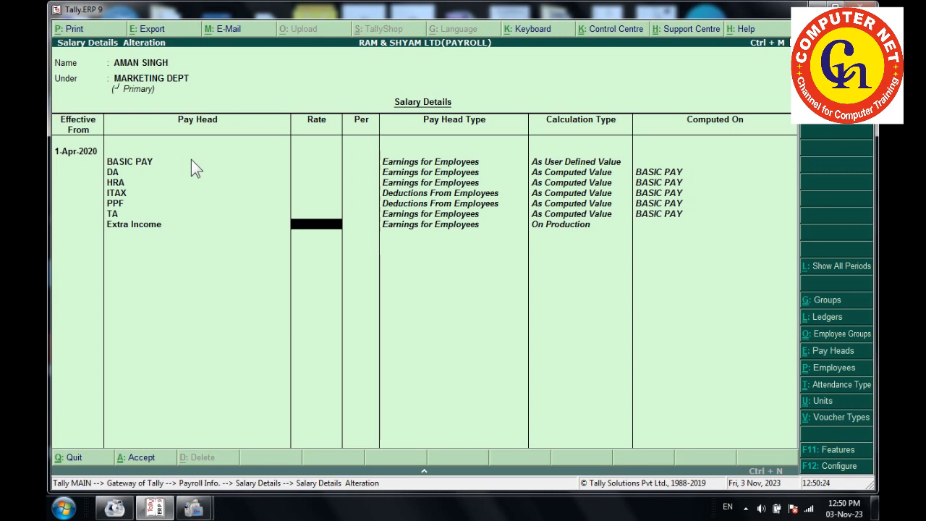
text(300)
key(Return)
key(Return)
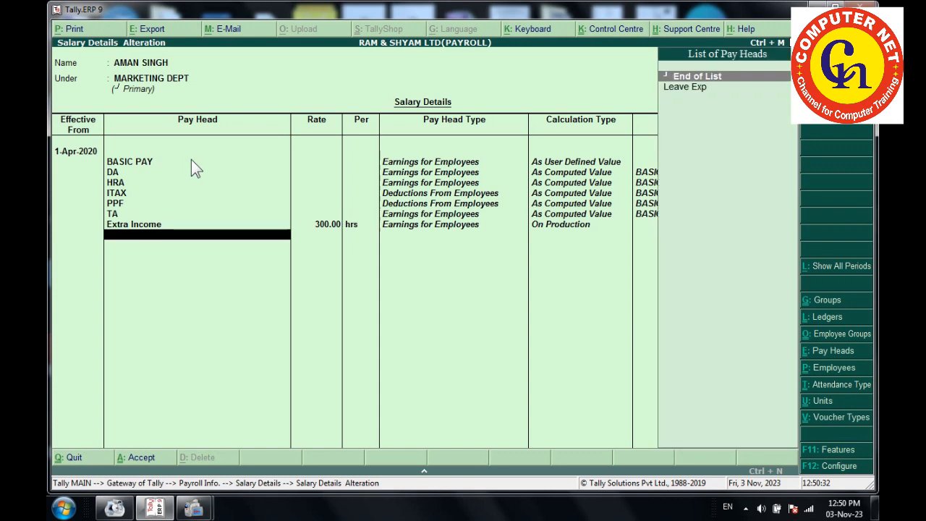
Step: Add Leave Exp at 250 per day to the Marketing Dept employee's salary details and save them
key(Down)
key(Return)
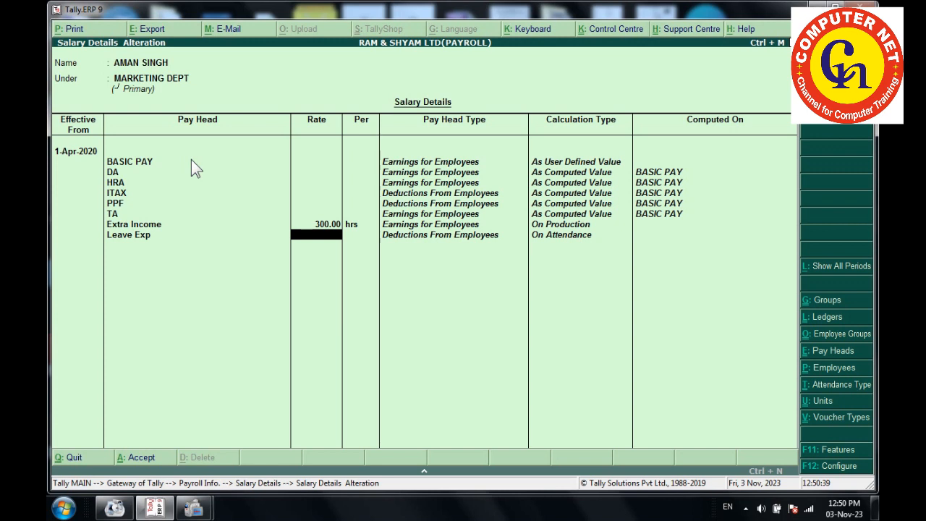
text(250)
key(Return)
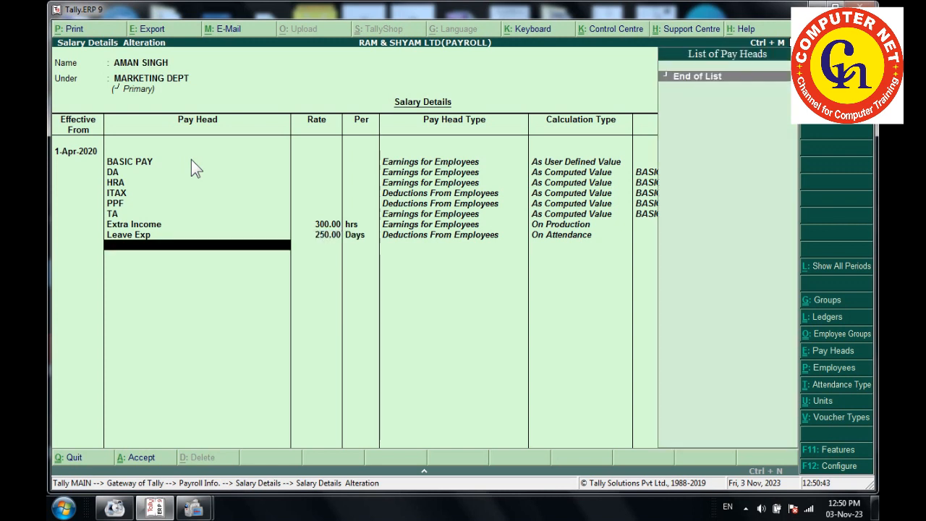
key(Return)
key(Return)
key(Return)
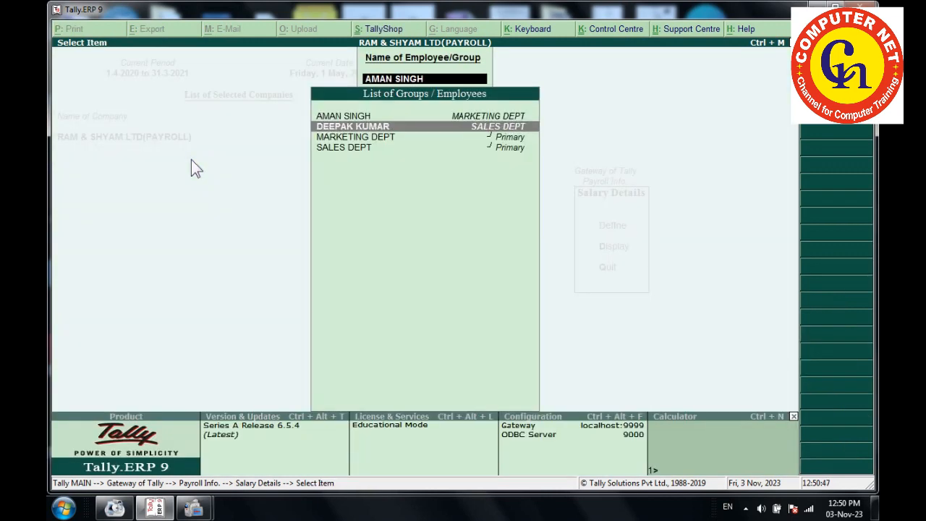
Step: Open the Sales Dept employee's salary details and add Extra Income at a rate of 300 per hour
key(Return)
key(Return)
key(Down)
key(Down)
key(Down)
key(Down)
key(Down)
key(Down)
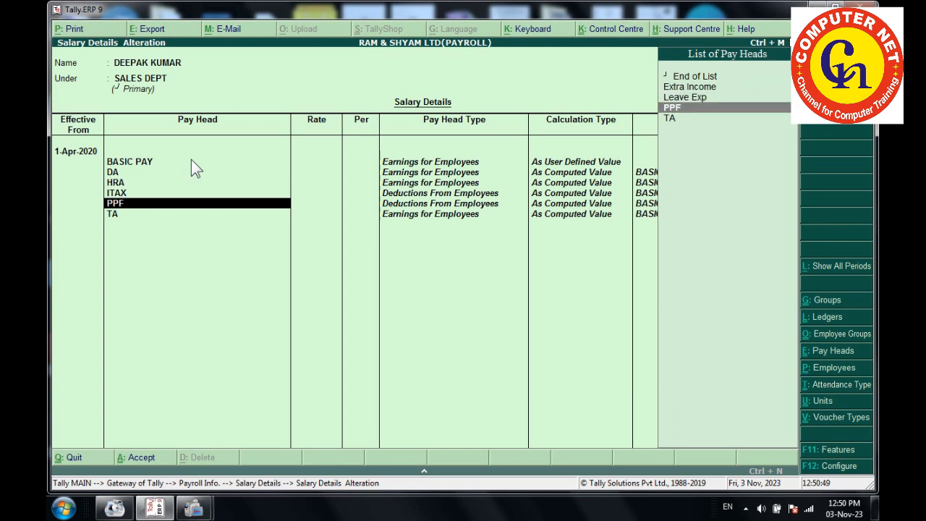
key(Down)
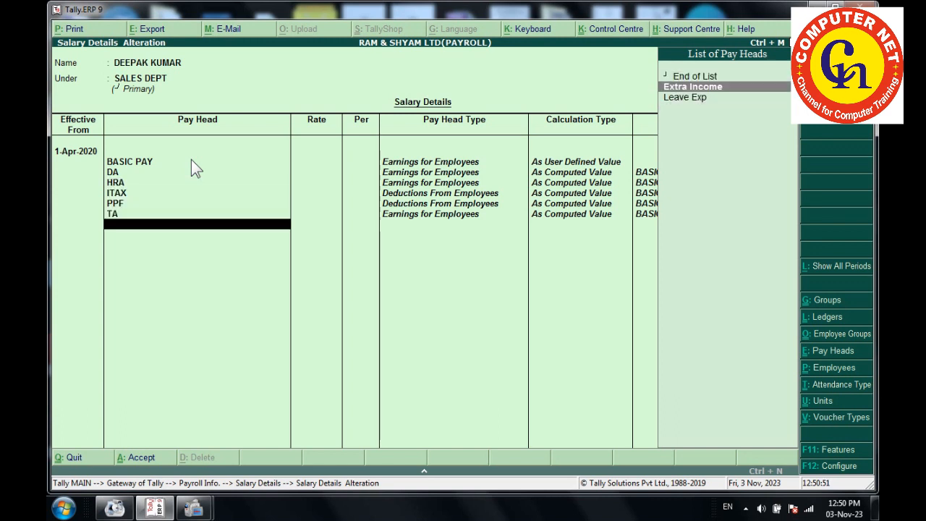
key(Return)
text(300.)
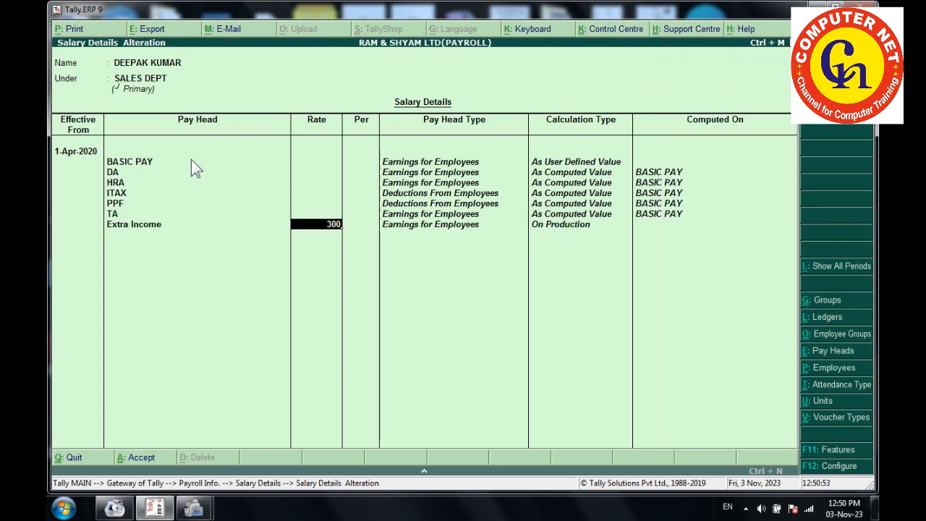
key(Return)
key(Return)
Step: Add Leave Exp at 250 per day to the Sales Dept employee's salary details and save them
key(Down)
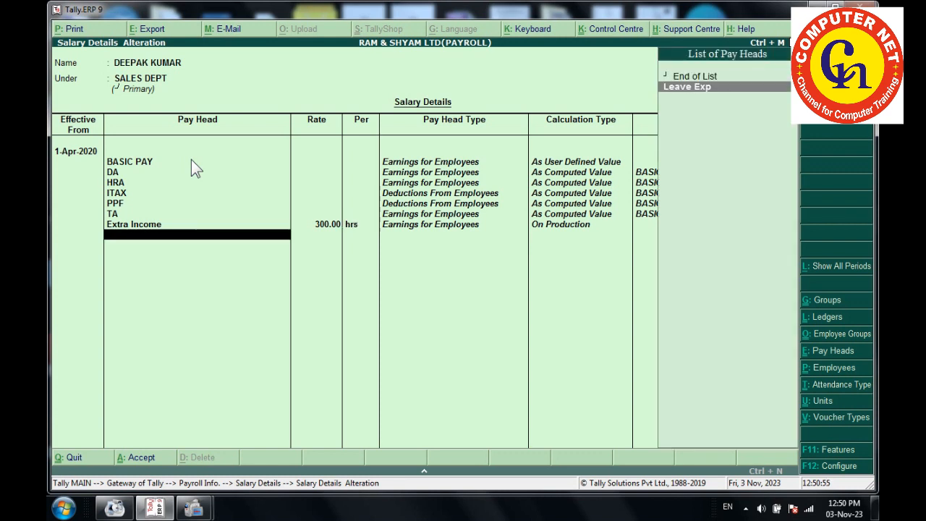
key(Return)
text(250)
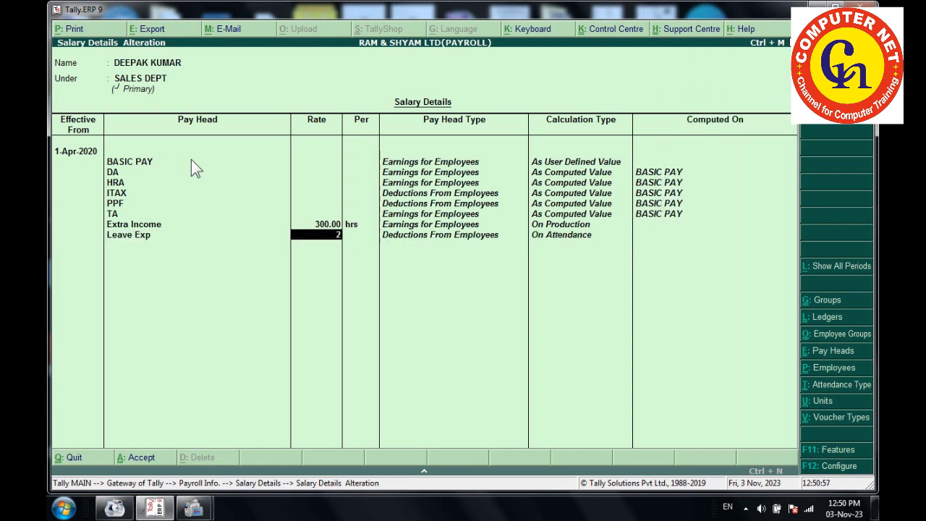
key(Return)
key(Return)
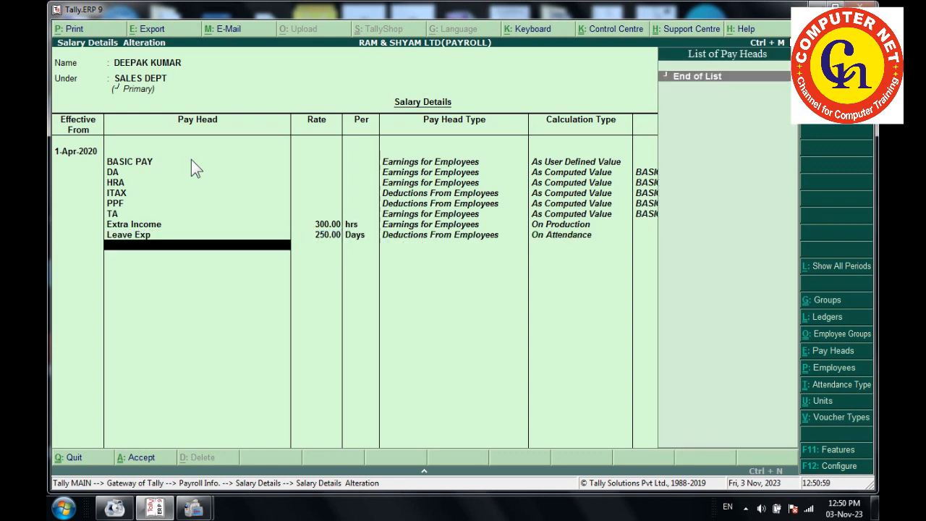
key(Return)
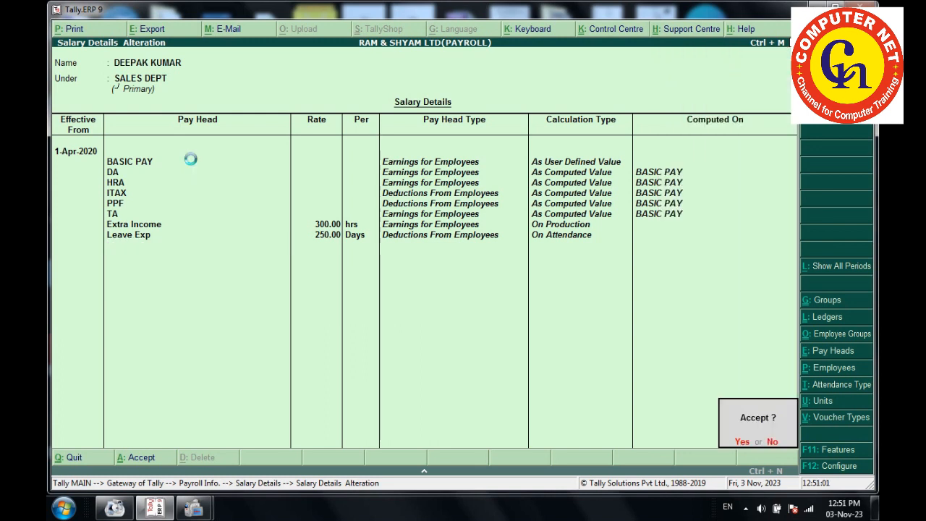
key(y)
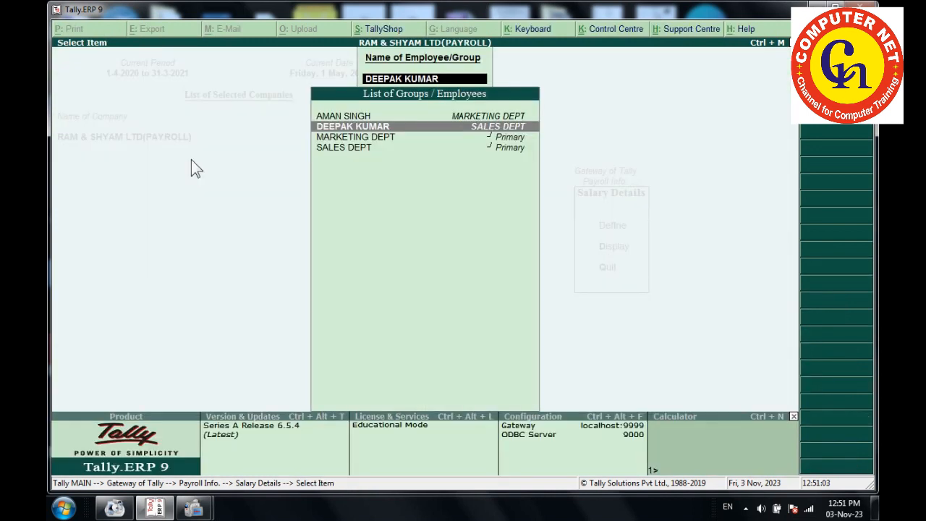
Step: Return to the Gateway of Tally and open a new attendance voucher under Payroll Vouchers
key(Escape)
key(Escape)
key(Escape)
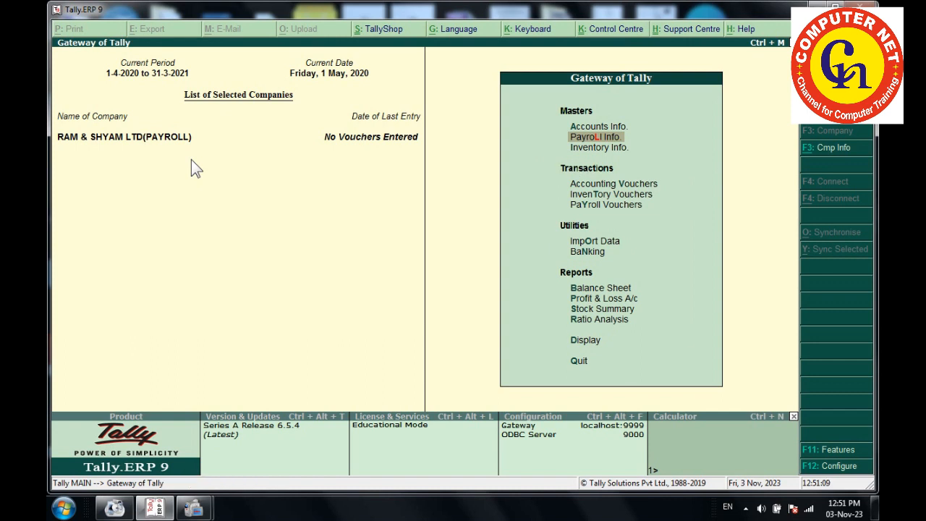
key(Down)
key(Down)
key(Down)
key(Down)
key(Return)
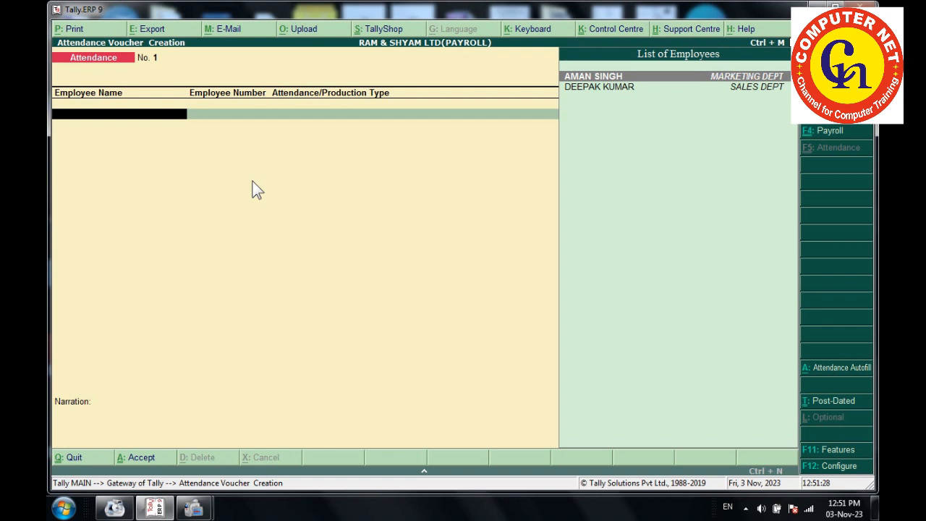
Step: Record 20 days of Persent attendance for the Marketing Dept employee in the attendance voucher
key(Return)
key(Down)
key(Down)
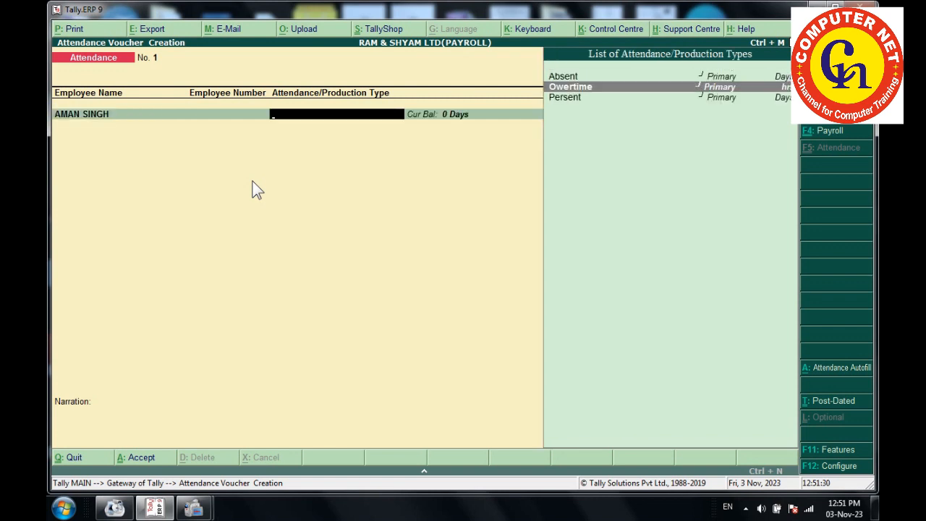
key(Return)
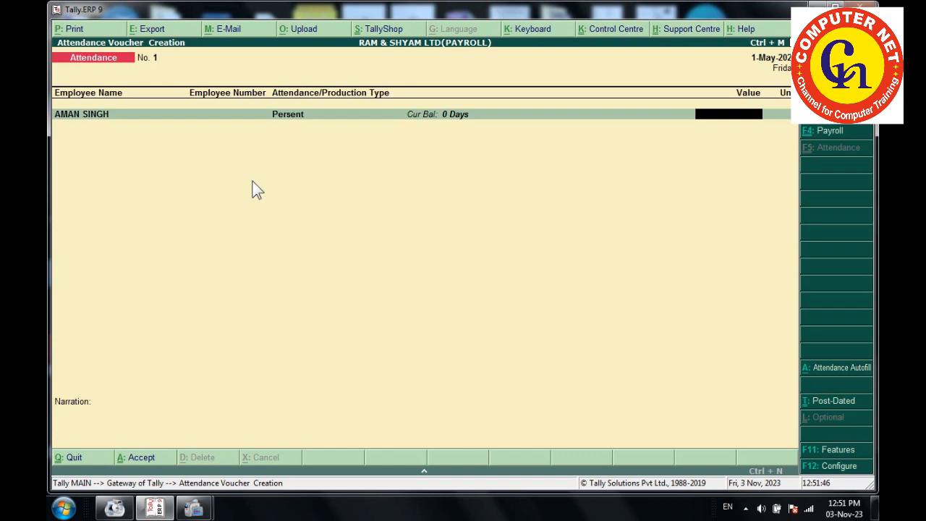
text(20)
key(Return)
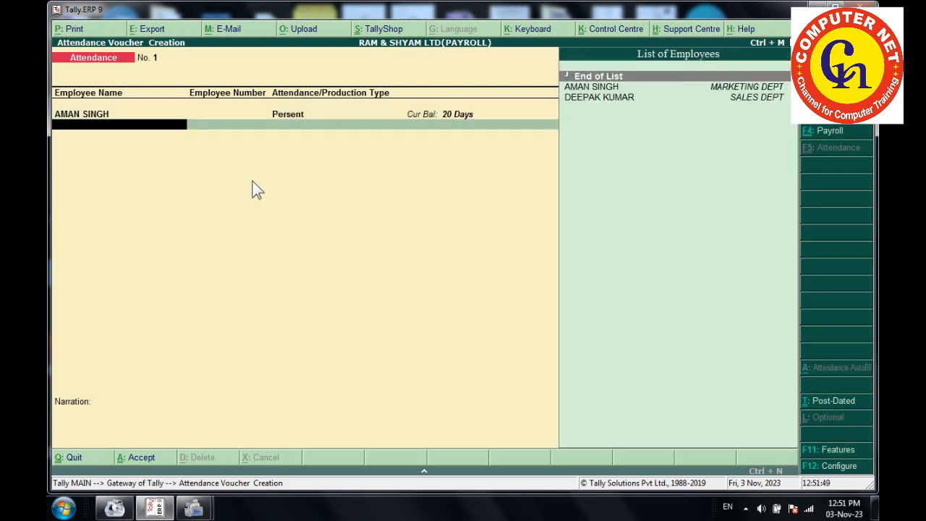
Step: Add an Absent entry of 5 days for the Marketing Dept employee
key(Down)
key(Return)
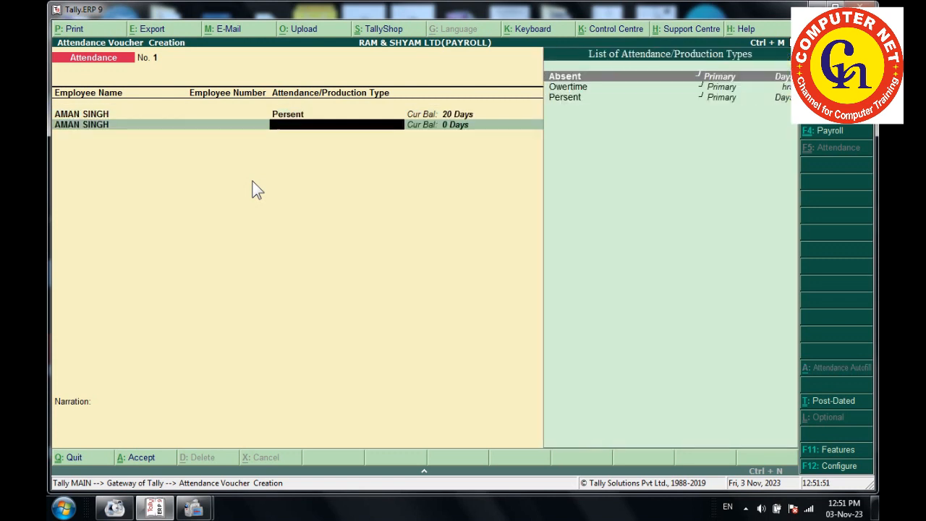
key(Return)
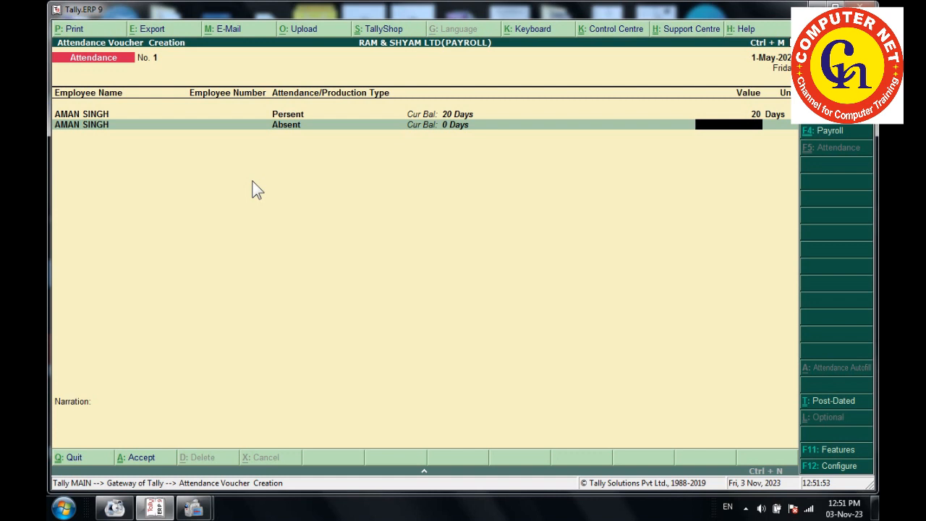
text(5)
key(Return)
Step: Add an Owertime entry of 15 hours for the Marketing Dept employee
key(Down)
key(Return)
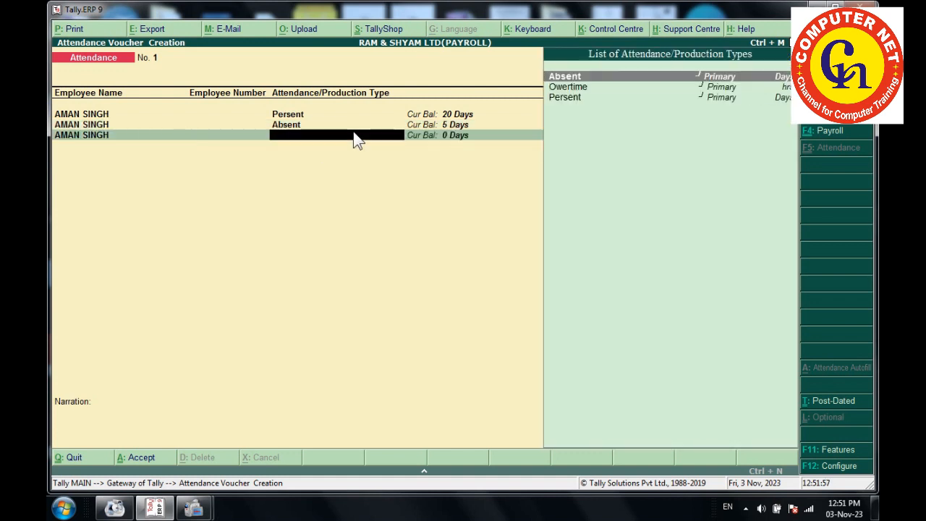
key(Down)
key(Return)
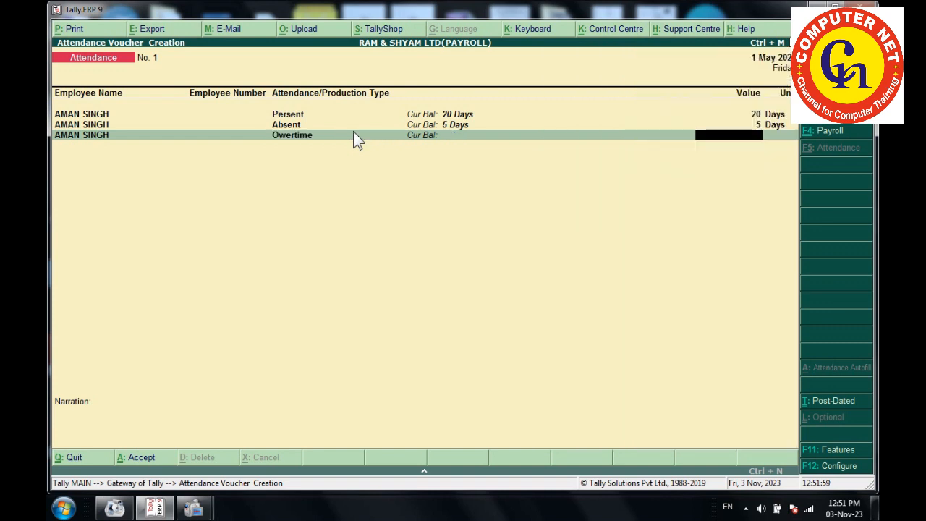
text(15)
key(Return)
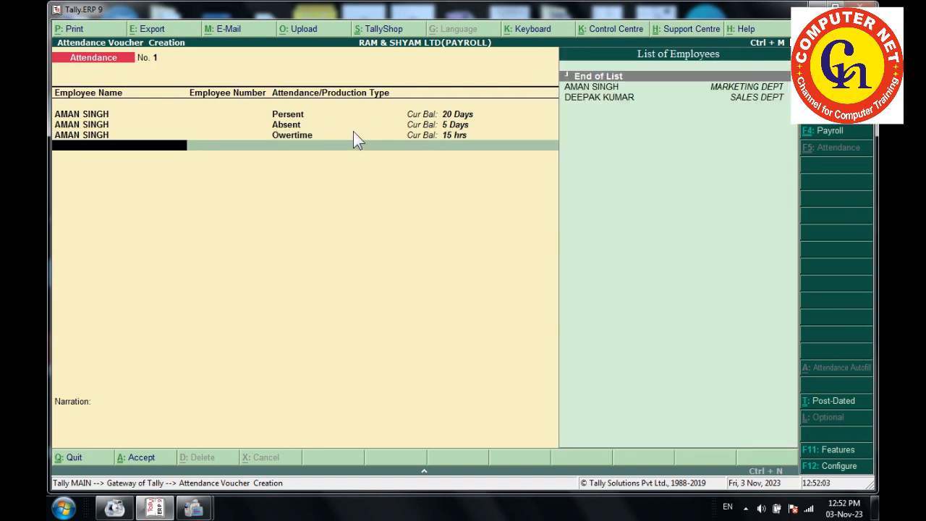
Step: Record 22 days of Persent attendance for the Sales Dept employee
key(Down)
key(Down)
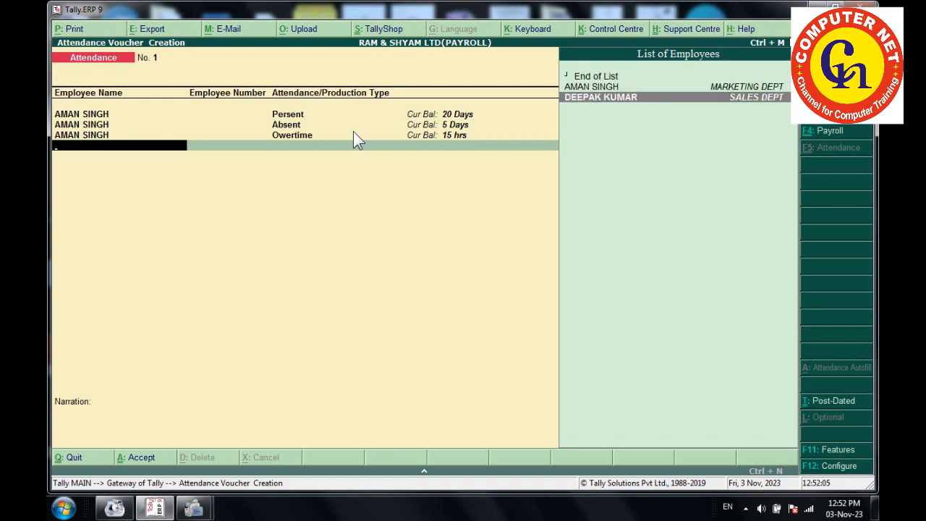
key(Return)
key(Down)
key(Down)
key(Return)
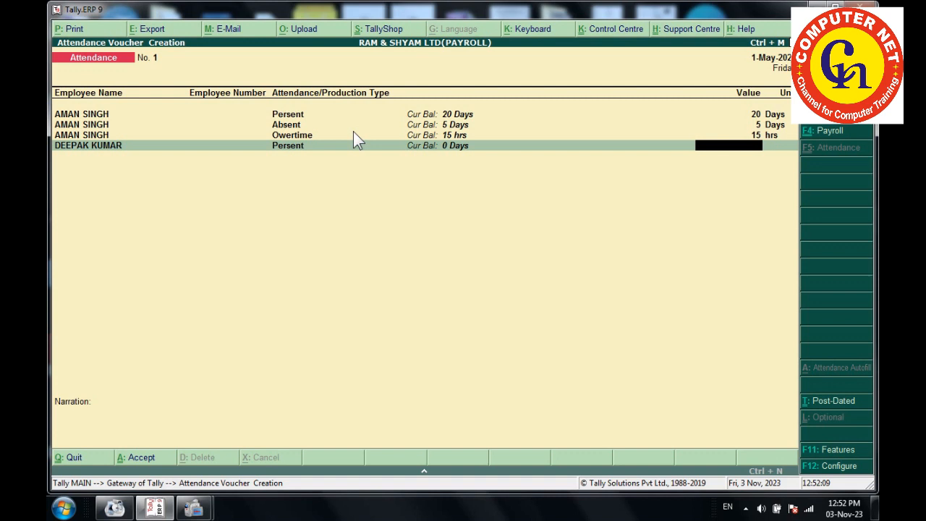
text(22)
key(Return)
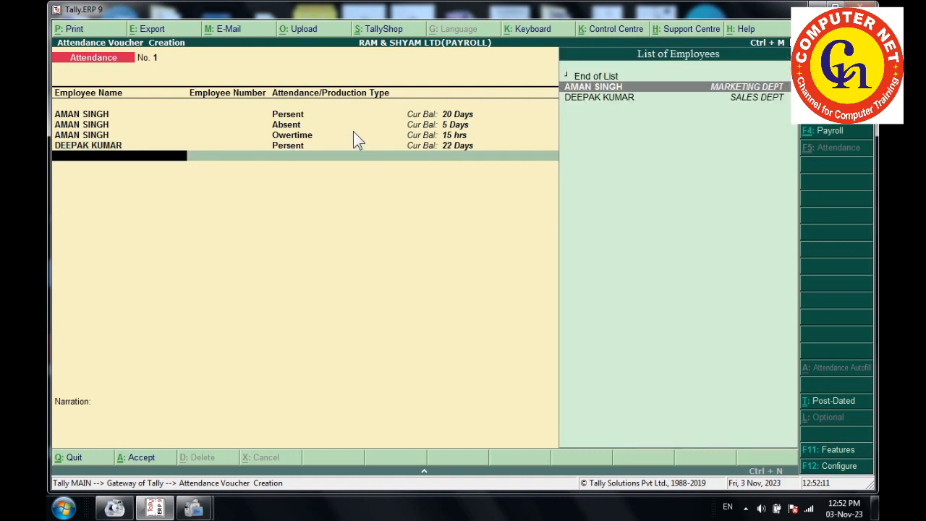
Step: Add an Absent entry of 3 days for the Sales Dept employee
key(Down)
key(Return)
key(Down)
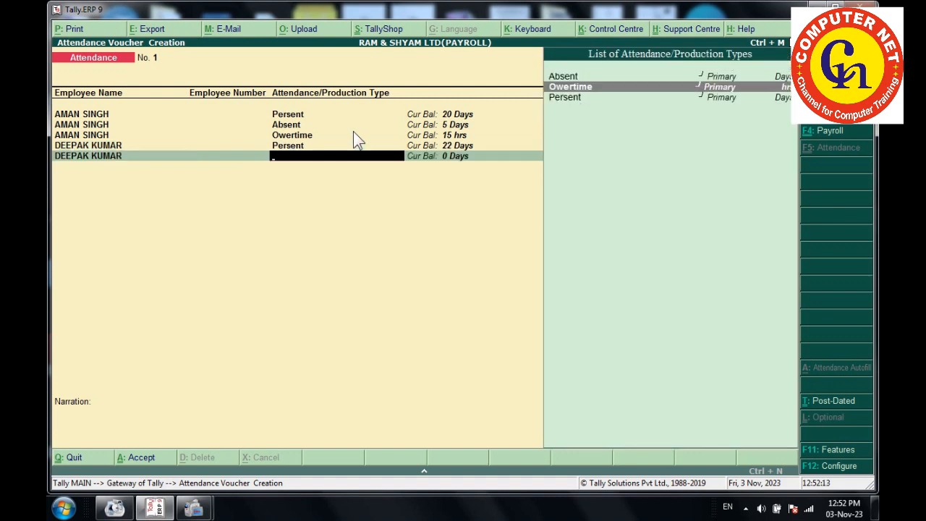
key(Up)
key(Return)
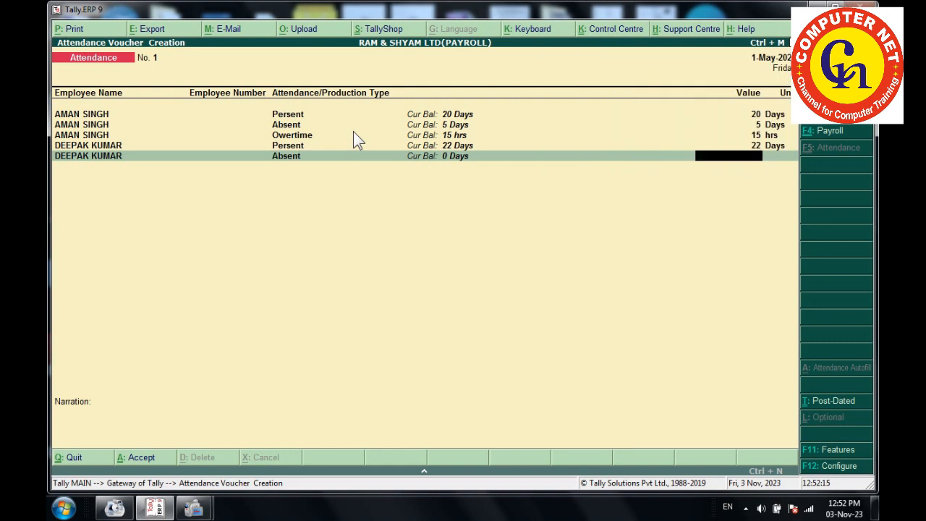
text(3)
key(Return)
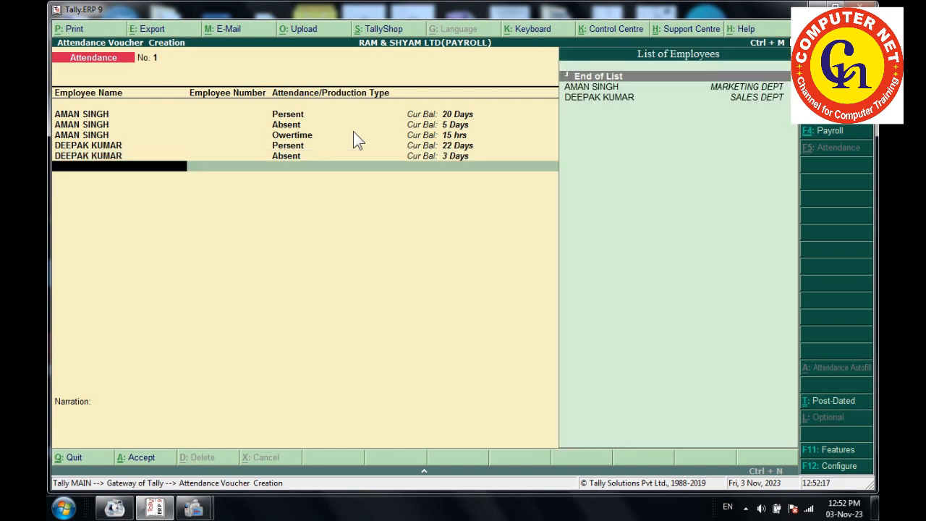
Step: Add an Owertime entry of 10 hours for the Sales Dept employee
key(Down)
key(Down)
key(Return)
key(Down)
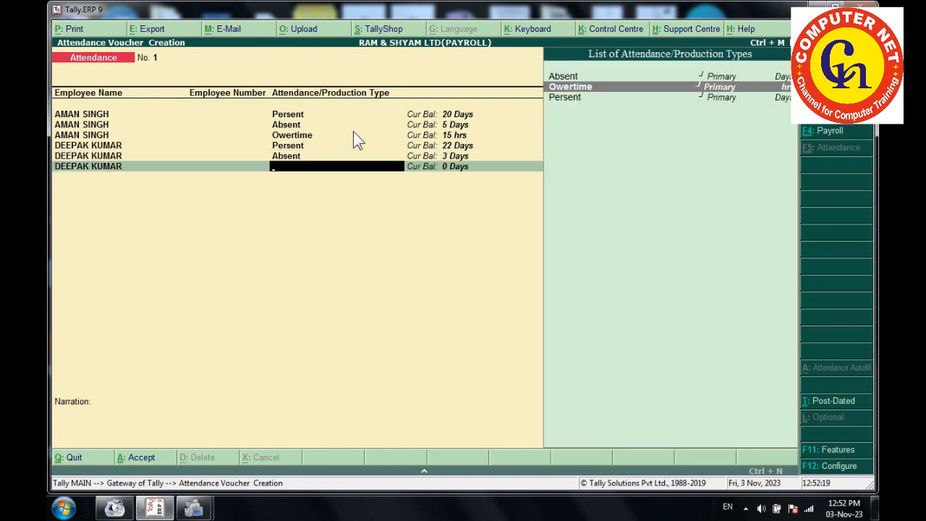
key(Return)
text(10)
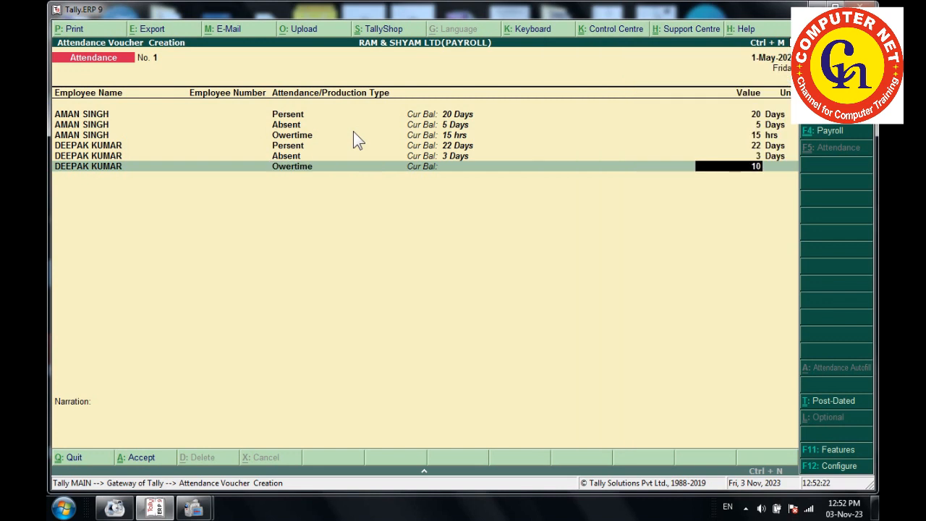
key(Return)
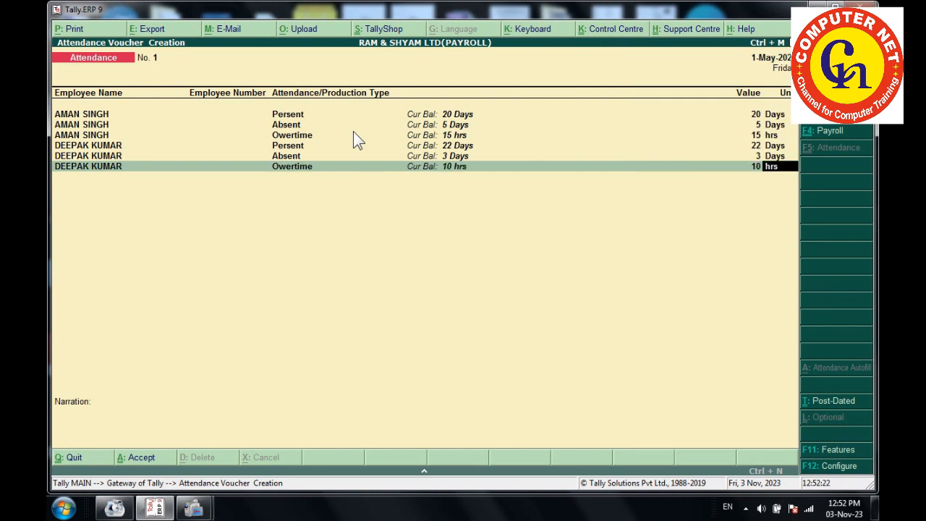
key(Return)
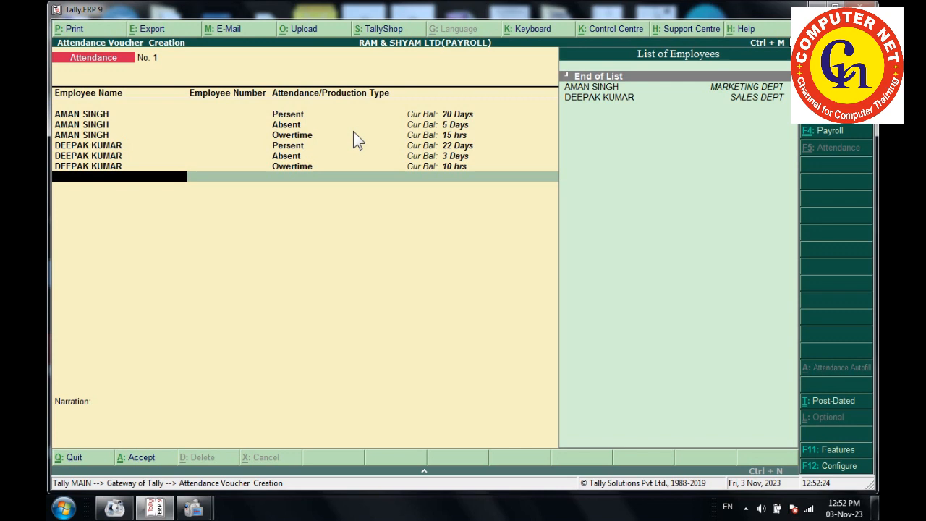
Step: End the list of attendance entries and save the voucher with an empty narration
key(Return)
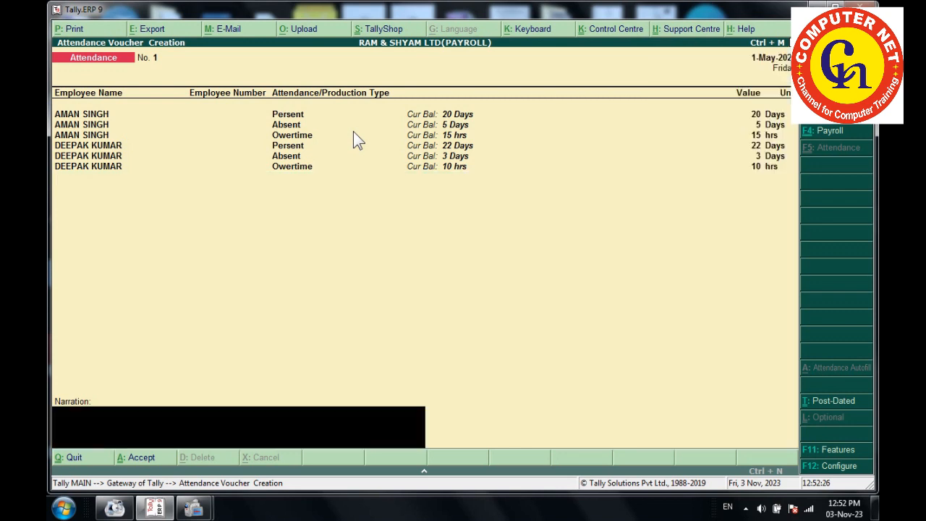
key(Return)
key(Return)
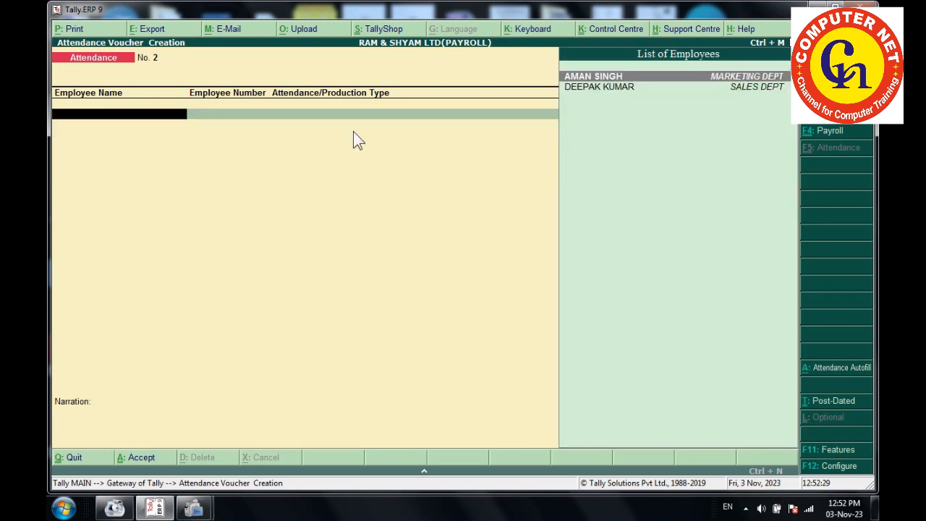
Step: Switch to a payroll voucher and set its account to Salary Pay
click(826, 133)
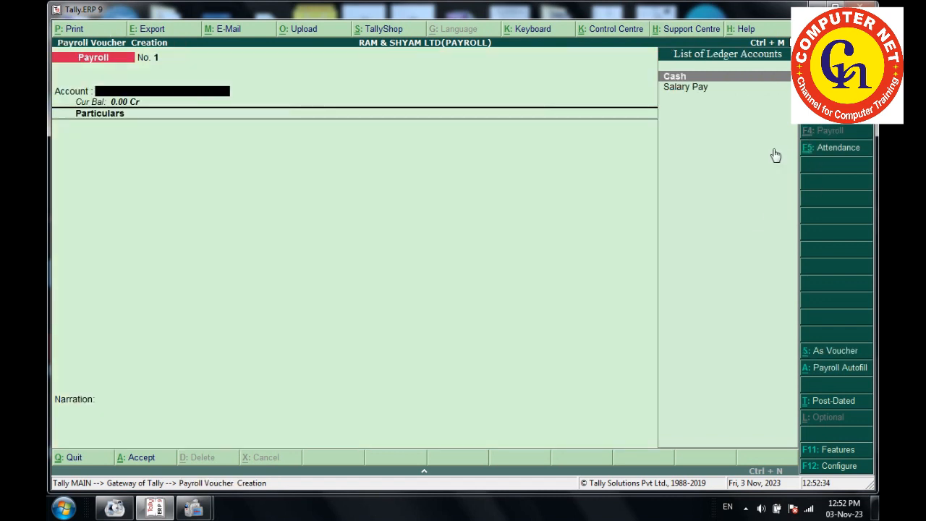
key(Down)
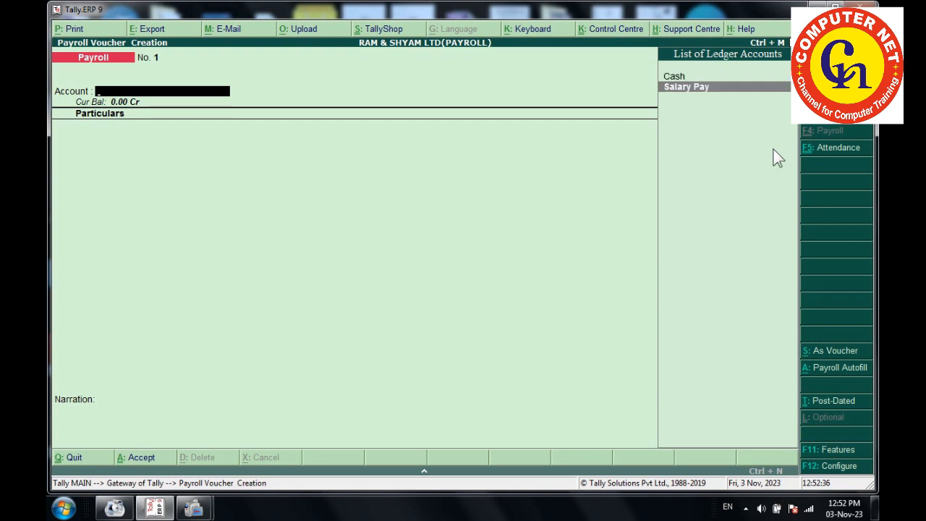
key(Return)
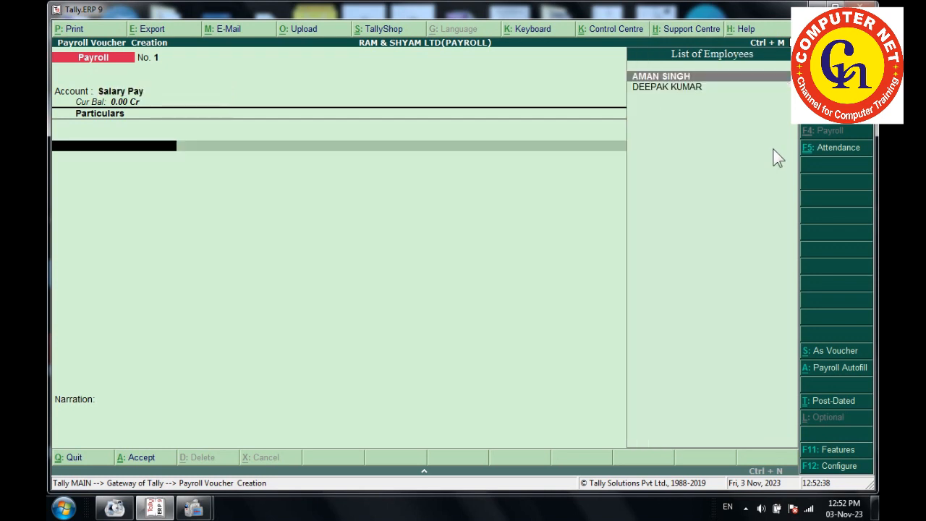
Step: Autofill the payroll voucher as User Defined from 1-4-2020 to 1-5-2020 for All Items, sorted by Employee Name, with the Salary Pay ledger
key(alt+a)
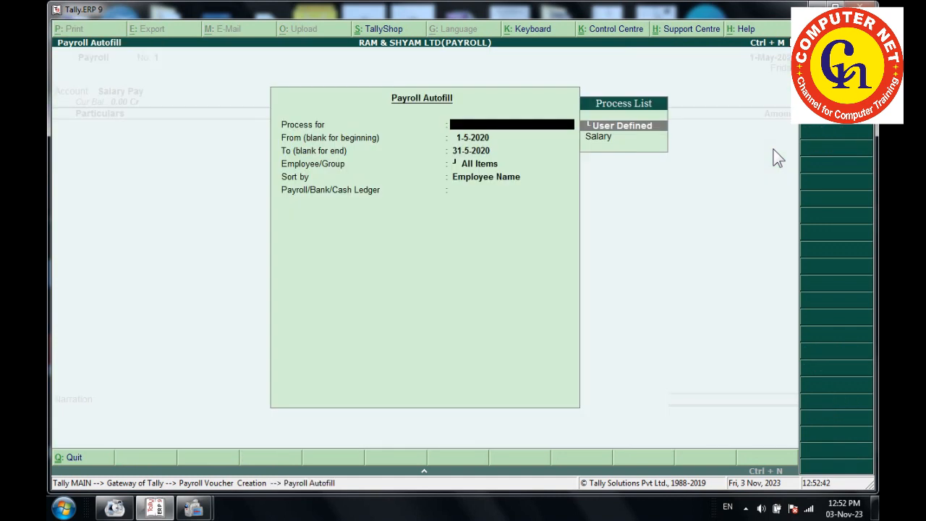
key(Return)
text(1-4)
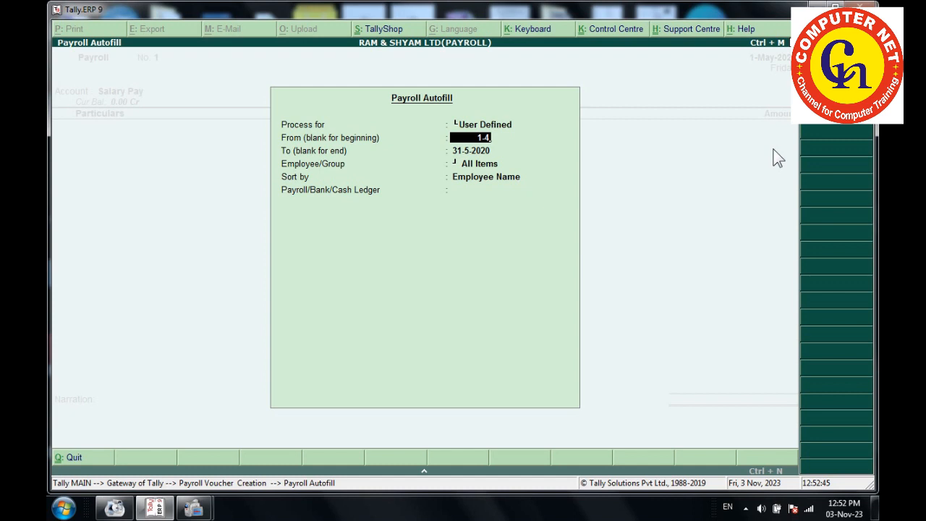
key(Return)
key(BackSpace)
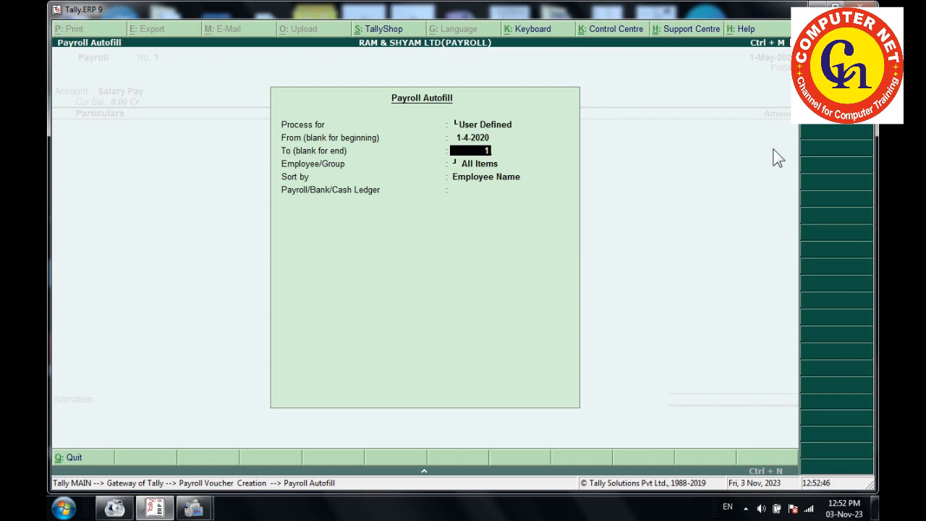
text(1-5)
key(Return)
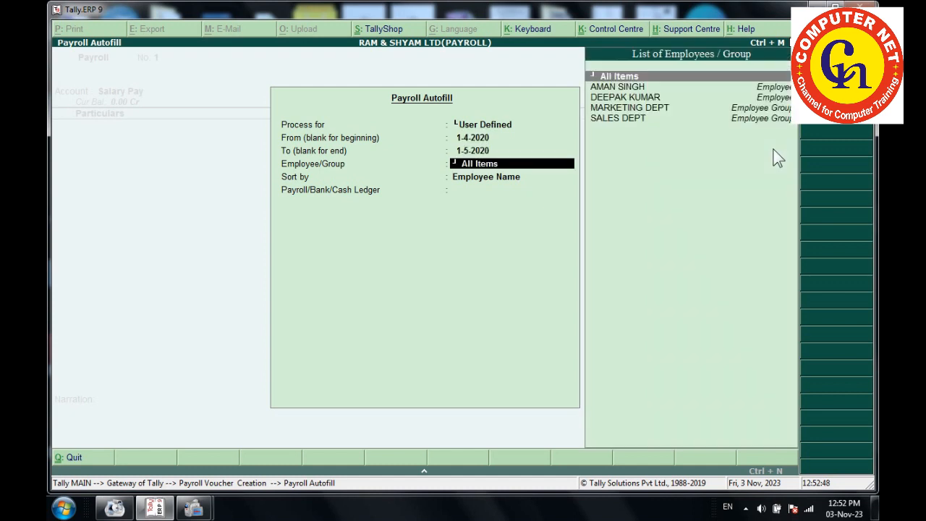
key(Return)
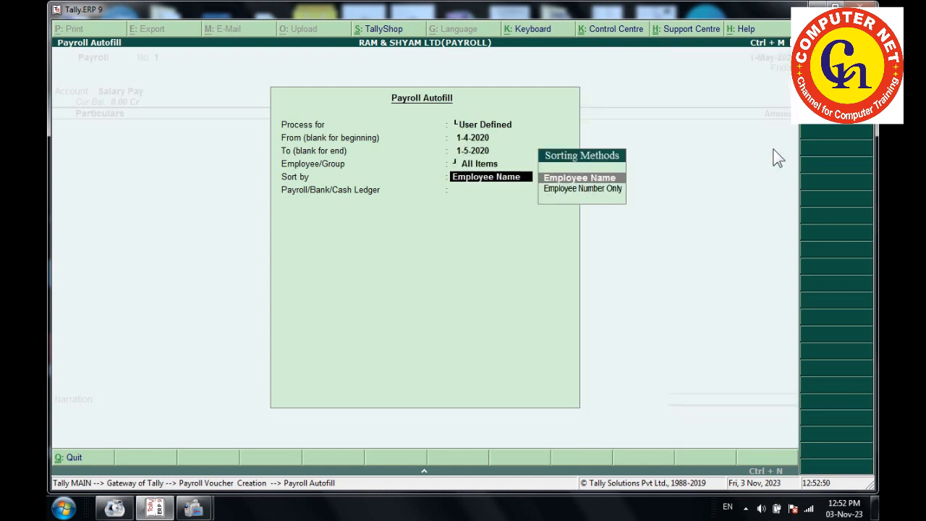
key(Return)
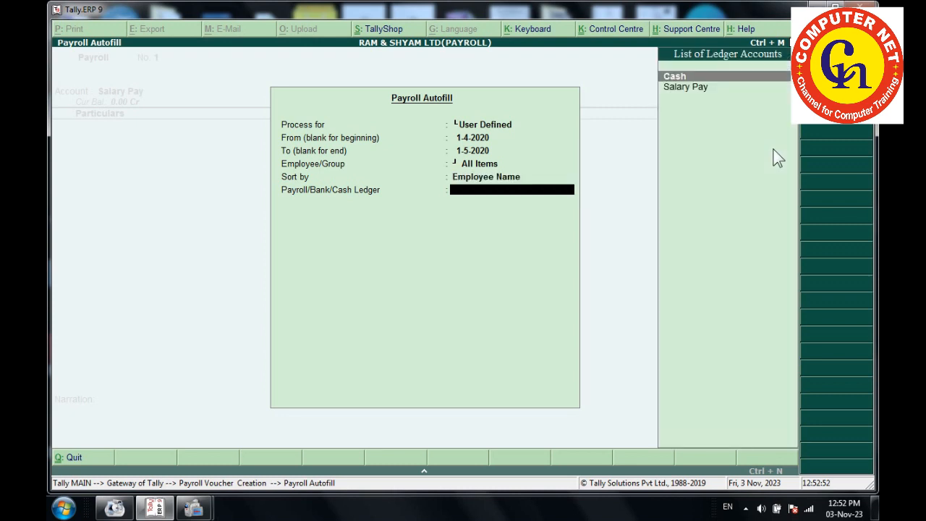
key(Down)
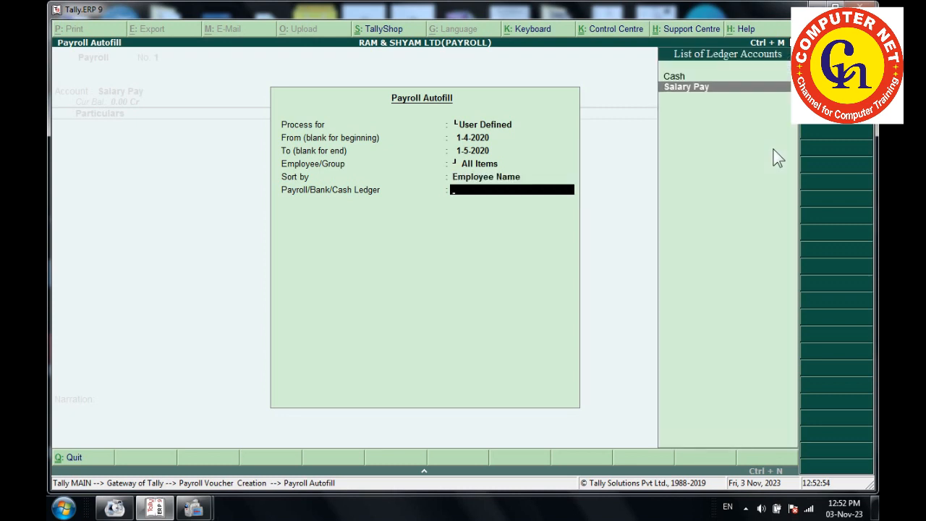
key(Return)
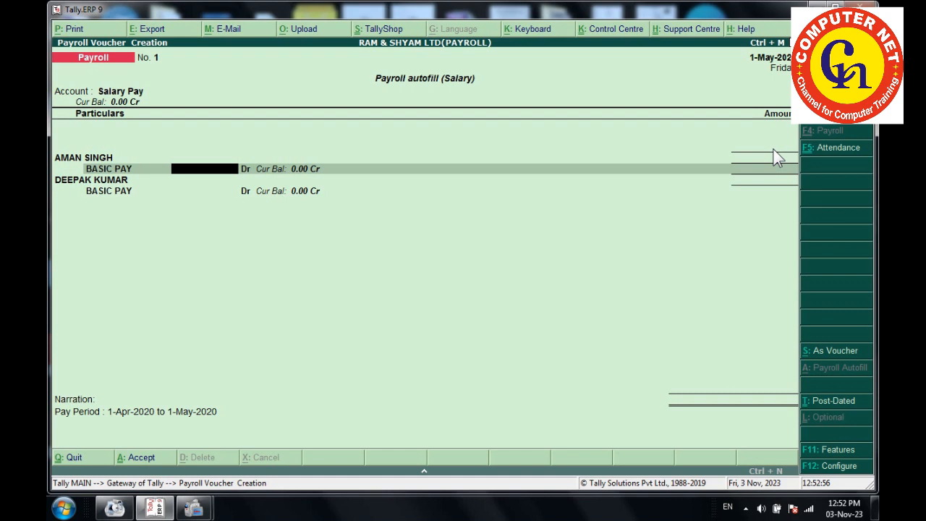
Step: Enter BASIC PAY of 15000 for the Marketing Dept employee and 14000 for the Sales Dept employee, and save the payroll voucher
text(15000)
key(Return)
text(14000)
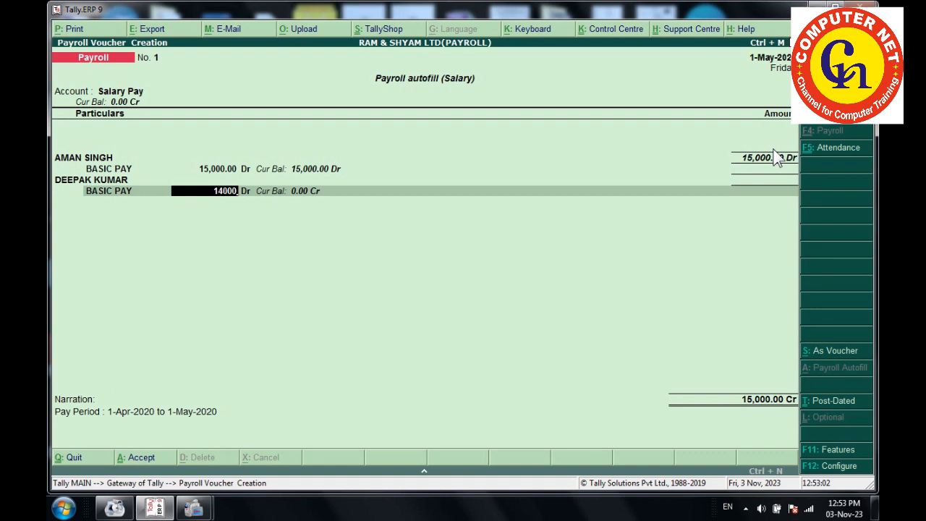
key(Return)
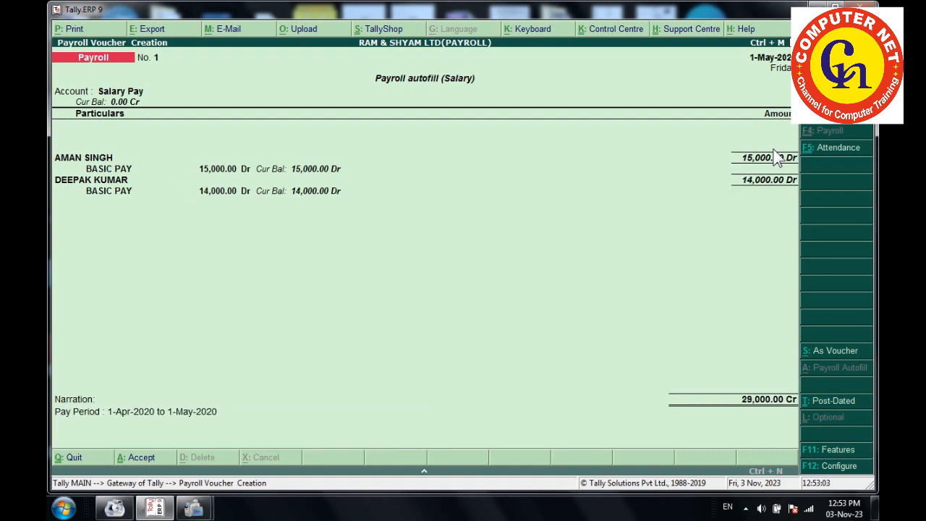
key(Return)
key(Return)
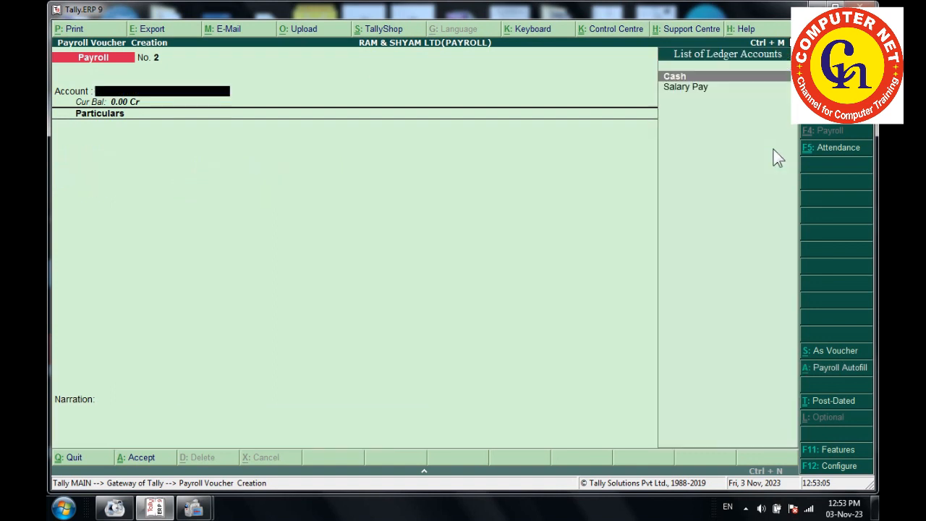
Step: Set the second payroll voucher's account to Salary Pay and its autofill to the Salary process from 1-4-2020 to 1-5-2020
key(Down)
key(Return)
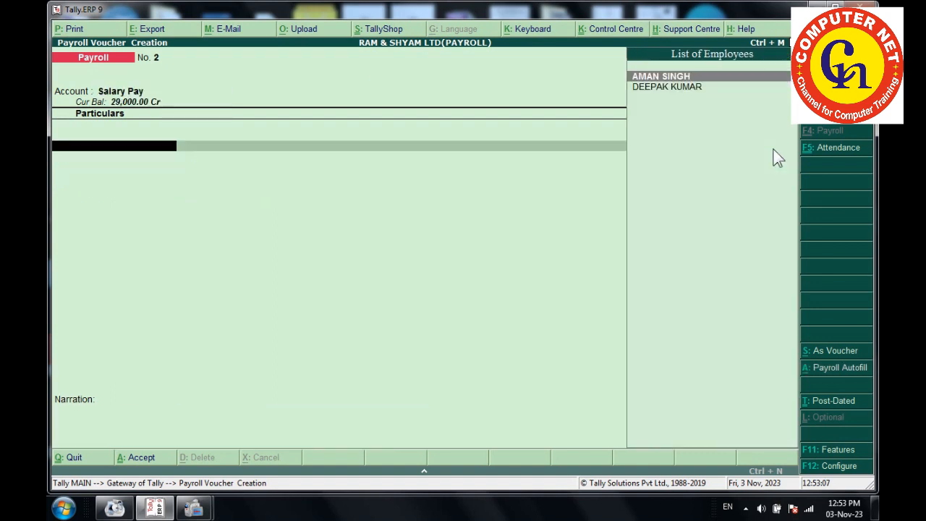
key(alt+a)
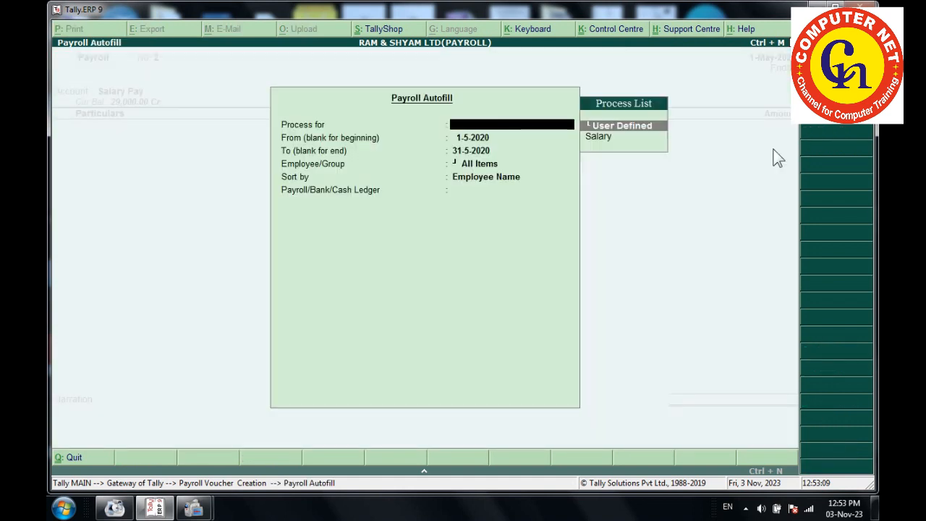
key(Down)
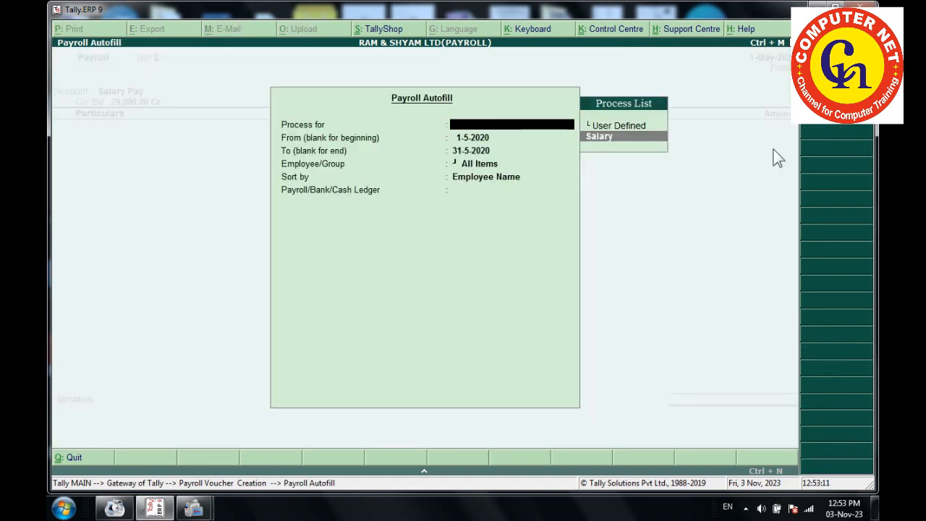
key(Return)
text(1-4)
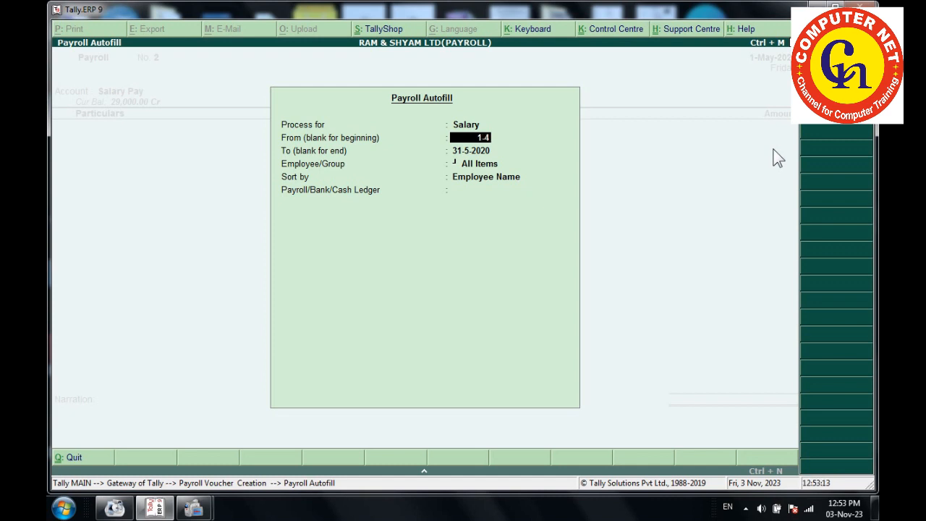
key(Return)
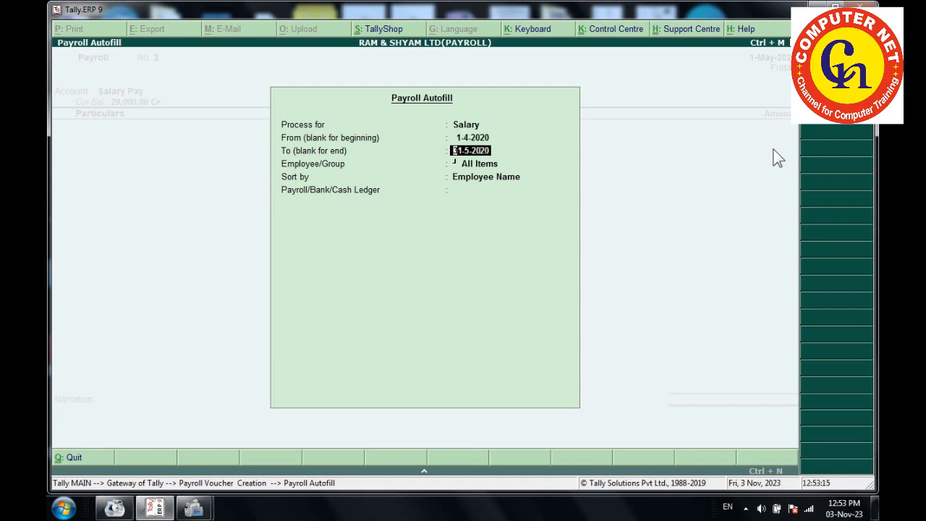
text(1-5)
key(Return)
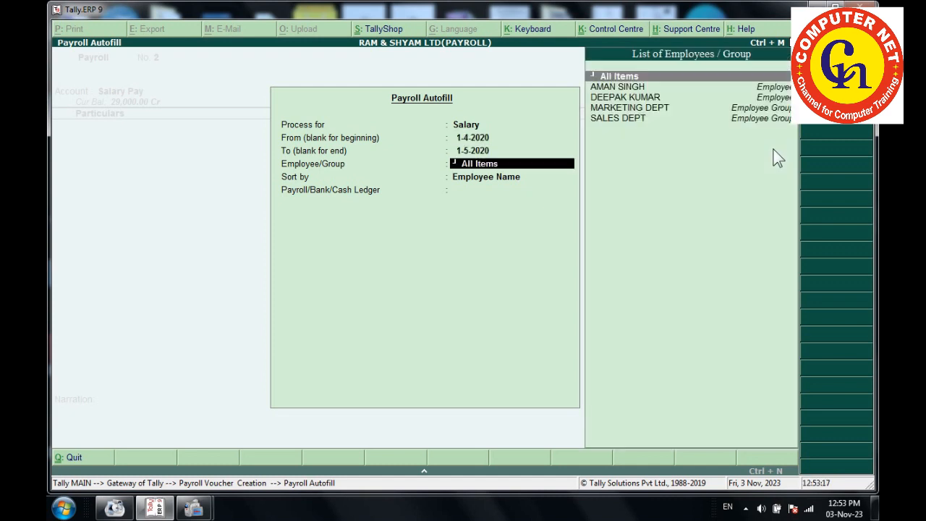
Step: Complete the autofill for All Items, sorted by Employee Name, with the Salary Pay ledger, and save the payroll voucher
key(Return)
key(Return)
key(Down)
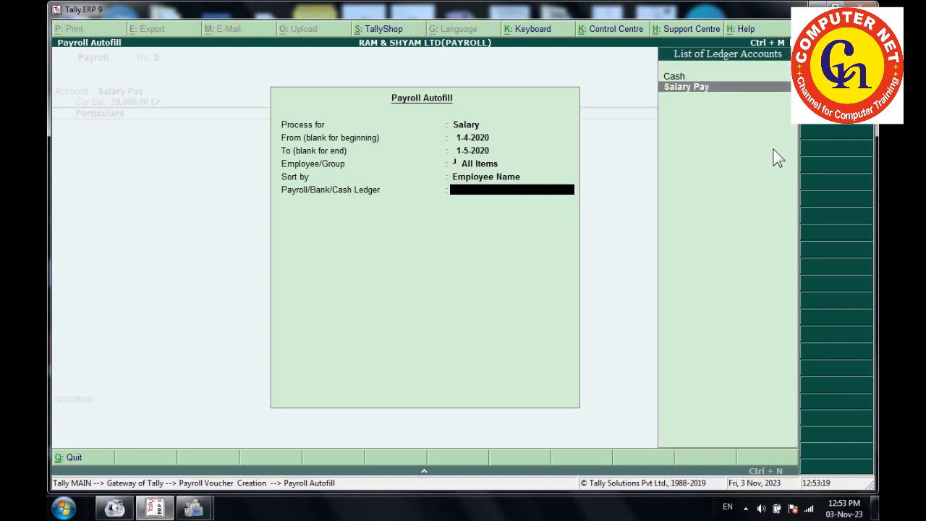
key(Return)
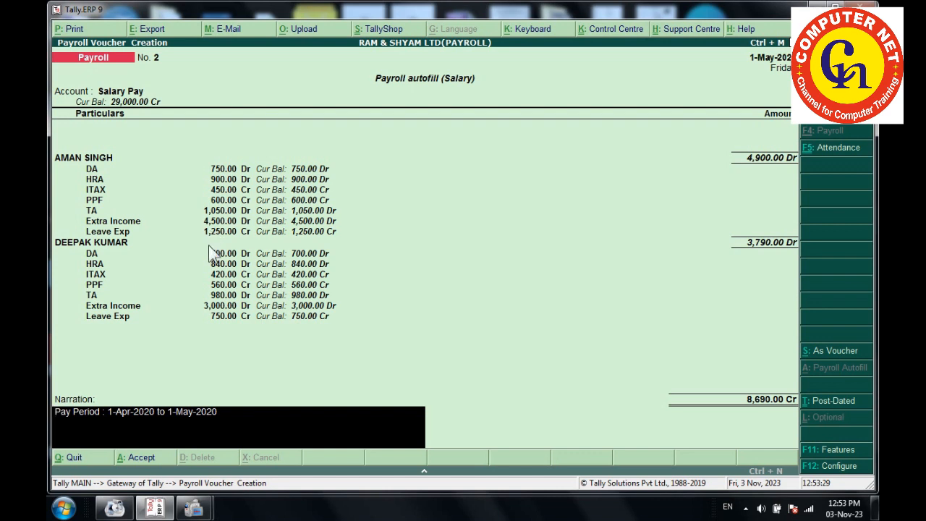
key(Return)
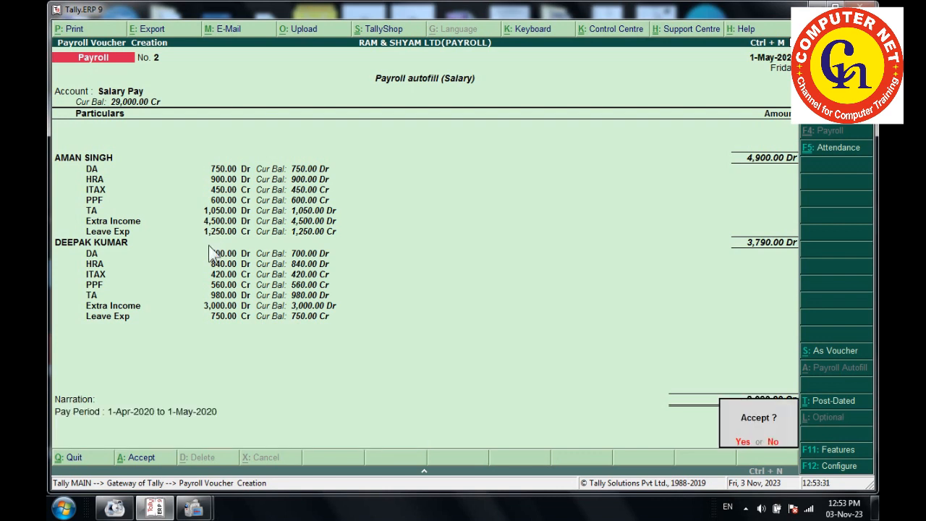
key(Return)
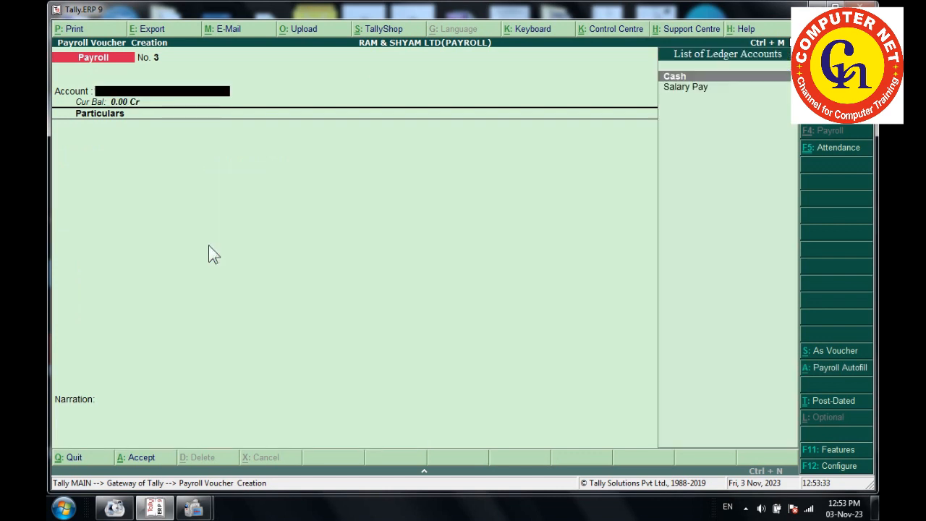
Step: Leave the blank third payroll voucher and go from the Gateway of Tally to the Display reports
key(Escape)
key(Escape)
key(n)
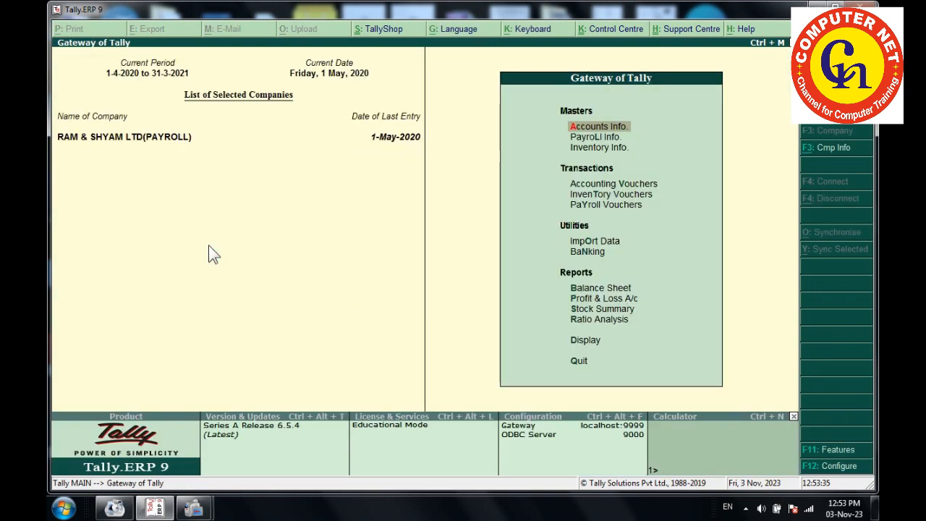
key(Up)
key(Up)
key(Down)
key(Up)
key(Return)
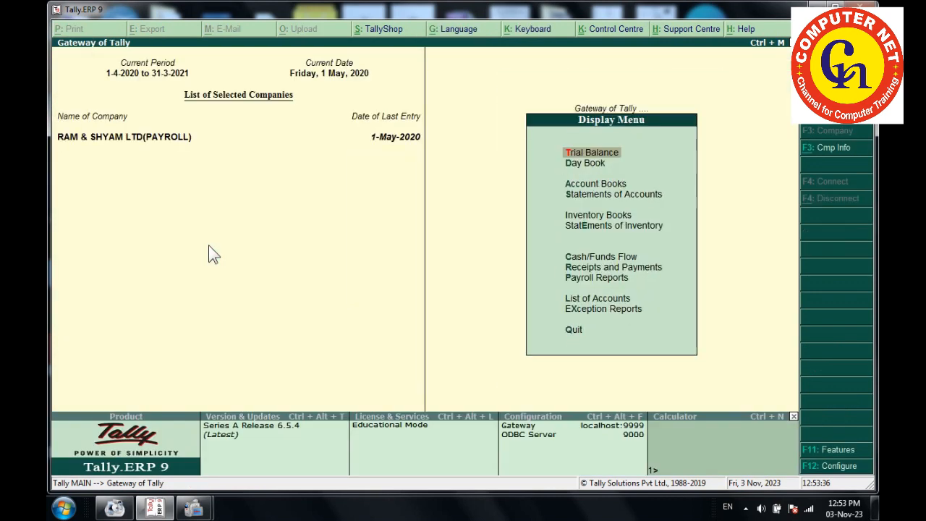
Step: Open the Payroll Reports for RAM & SHYAM LTD(PAYROLL)
key(Down)
key(Down)
key(Down)
key(Down)
key(Down)
key(Down)
key(Down)
key(Down)
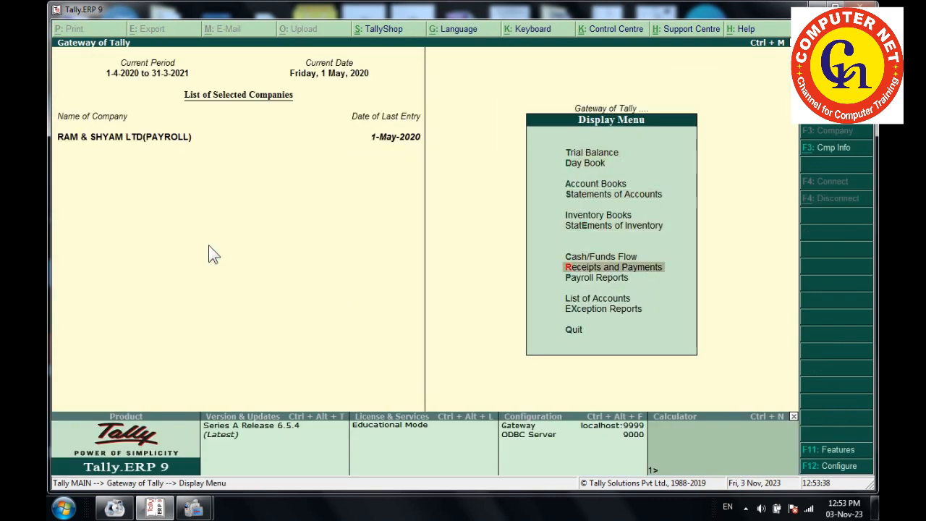
key(Return)
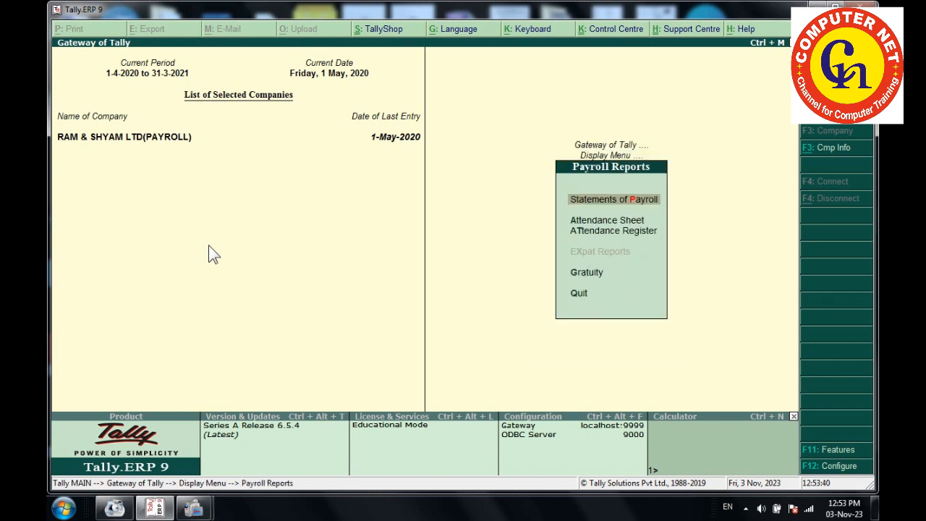
Step: View the Single Pay Slip of the Marketing Dept employee from the Statements of Payroll, including attendance, earnings and deductions, and close it
key(Return)
key(Return)
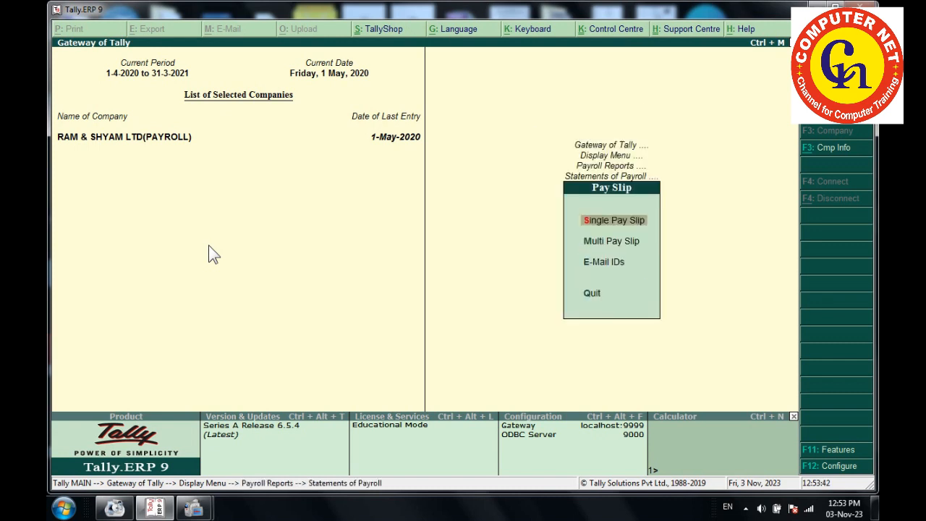
key(Return)
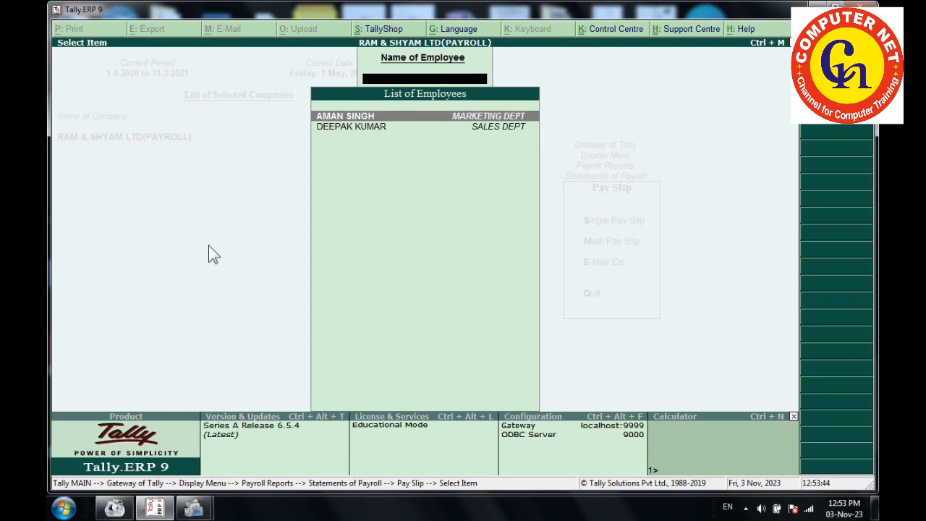
key(Return)
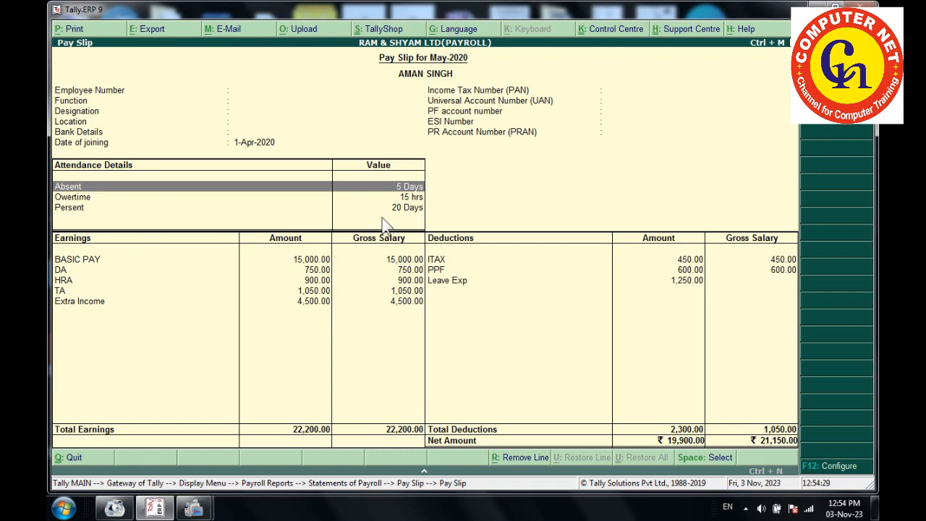
key(Escape)
Step: View the Single Pay Slip of the Sales Dept employee, checking attendance, earnings, deductions and net amount, and close it
key(Down)
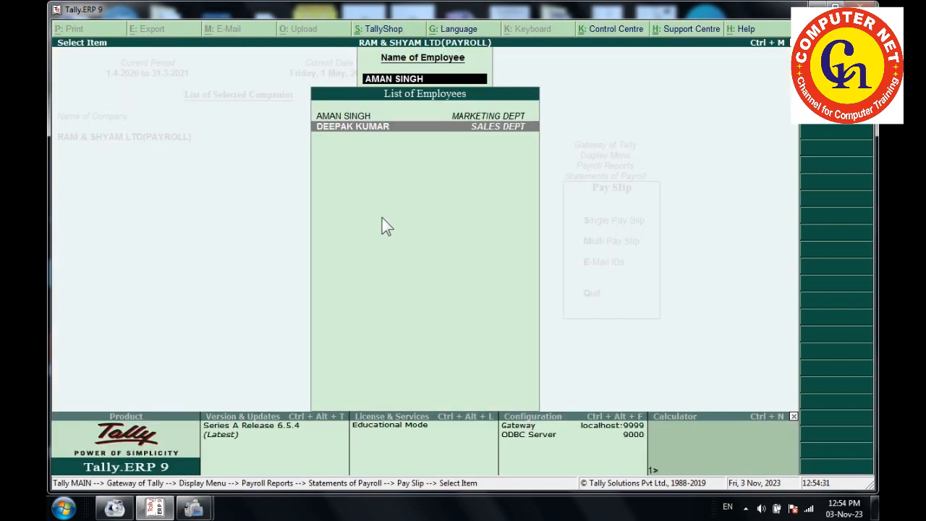
key(Return)
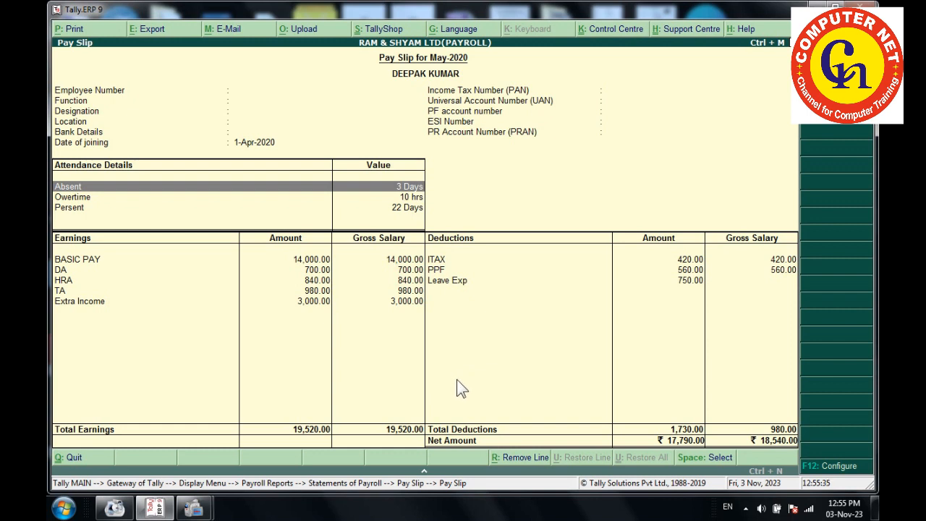
key(Escape)
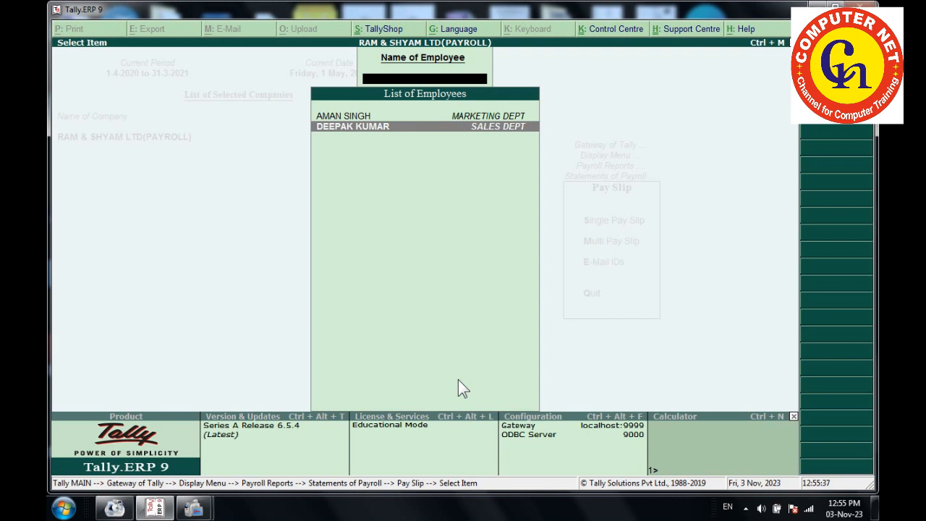